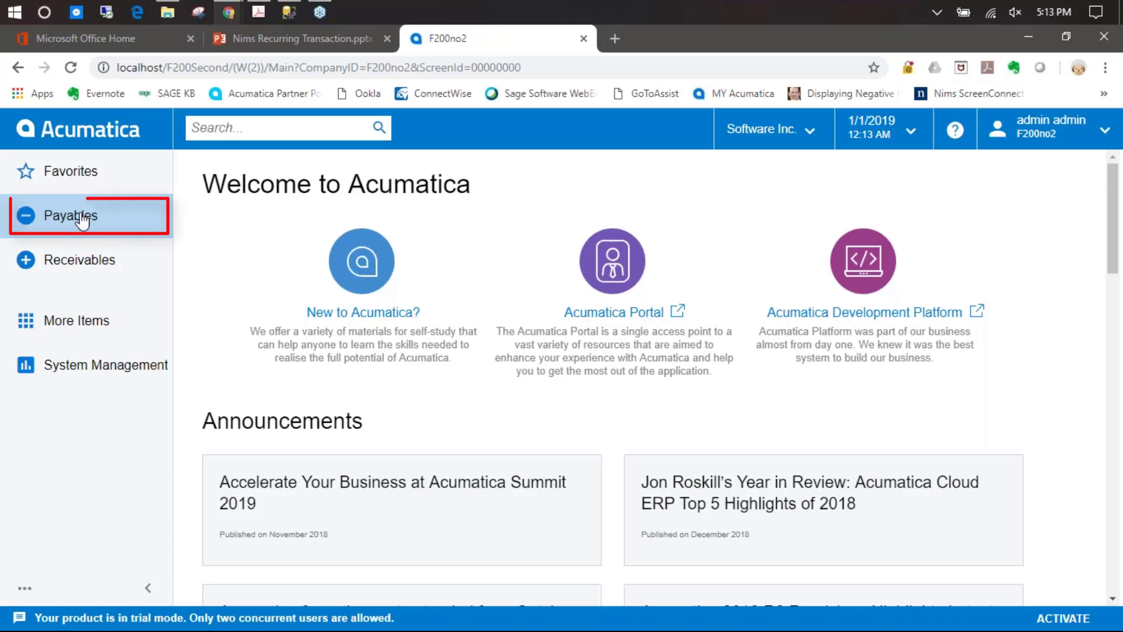
# Step: Create a new payables bill in Bills and Adjustments for the vendor Sal's Mortgage
pyautogui.click(82, 221)
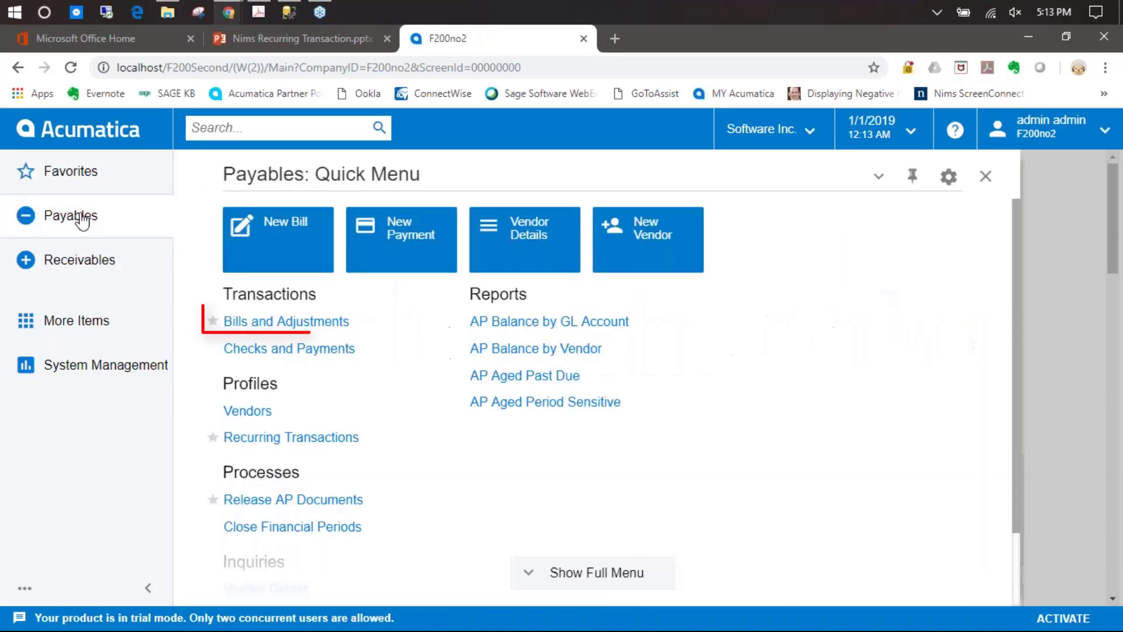
pyautogui.click(271, 331)
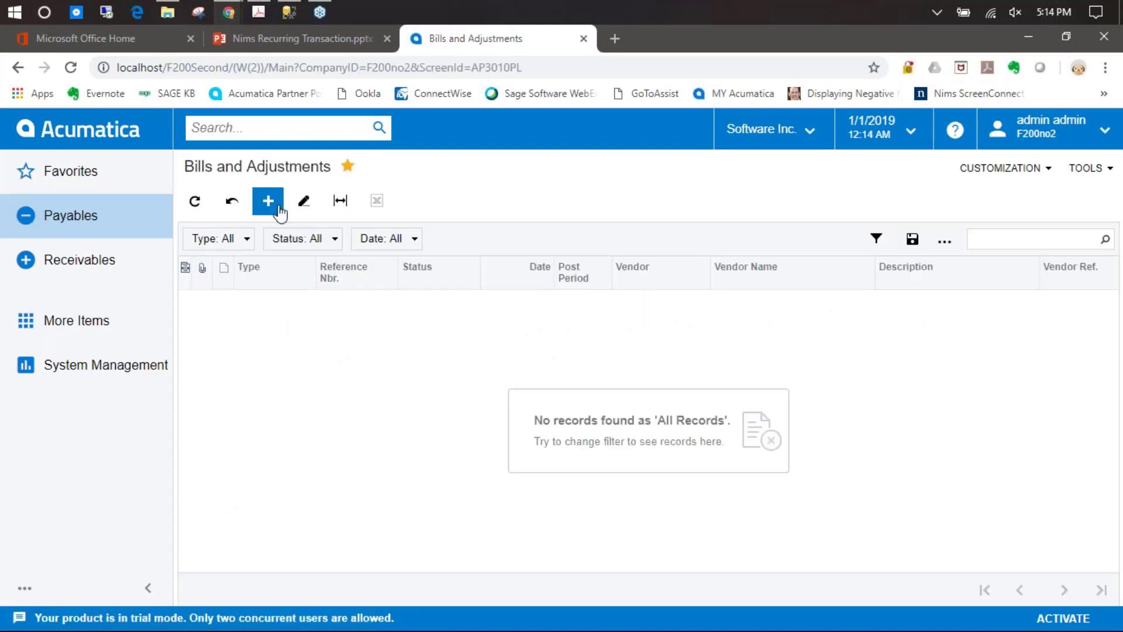
pyautogui.click(267, 201)
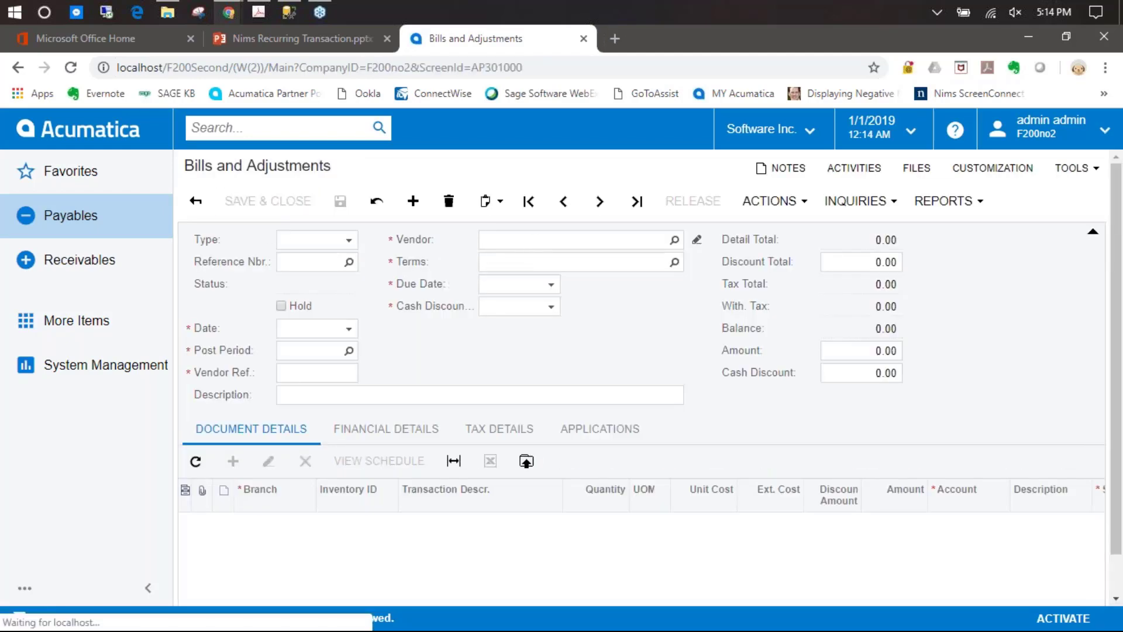
pyautogui.click(535, 242)
pyautogui.write('01')
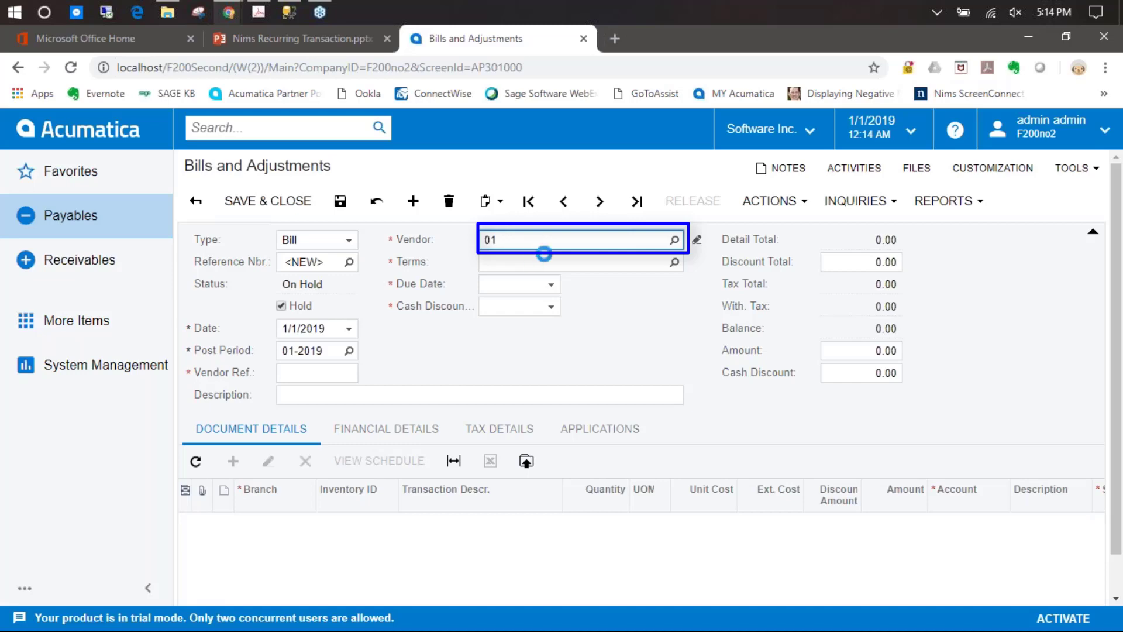
pyautogui.click(534, 261)
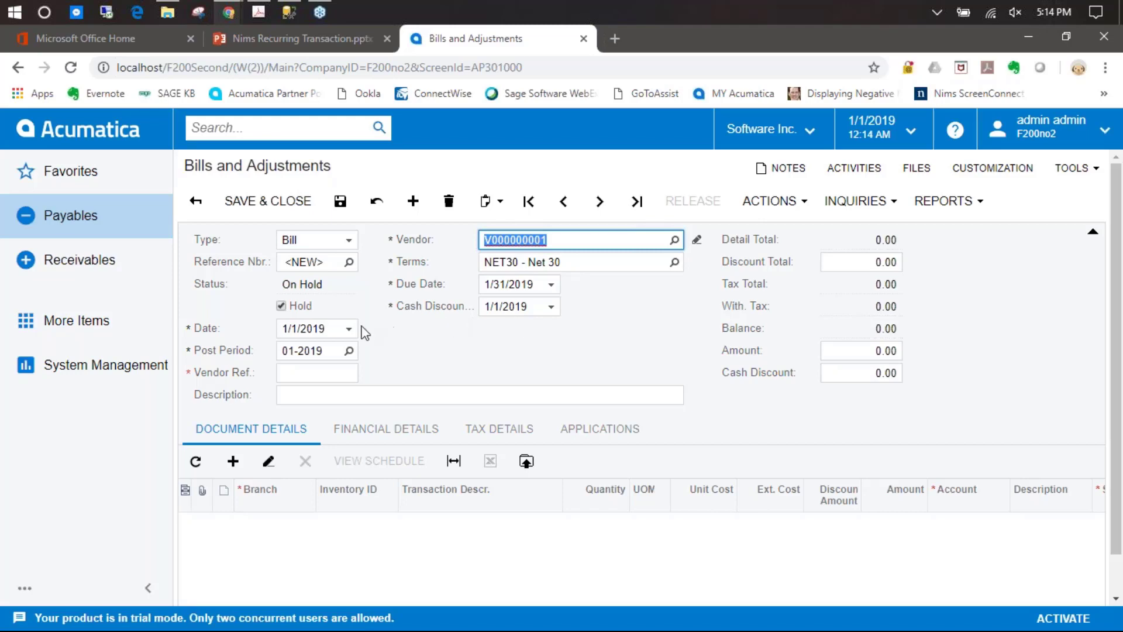
# Step: Fill in the bill header with vendor reference JanRent, description "Rent for buildint" and amount 1,500.00
pyautogui.click(321, 375)
pyautogui.write('JanRe')
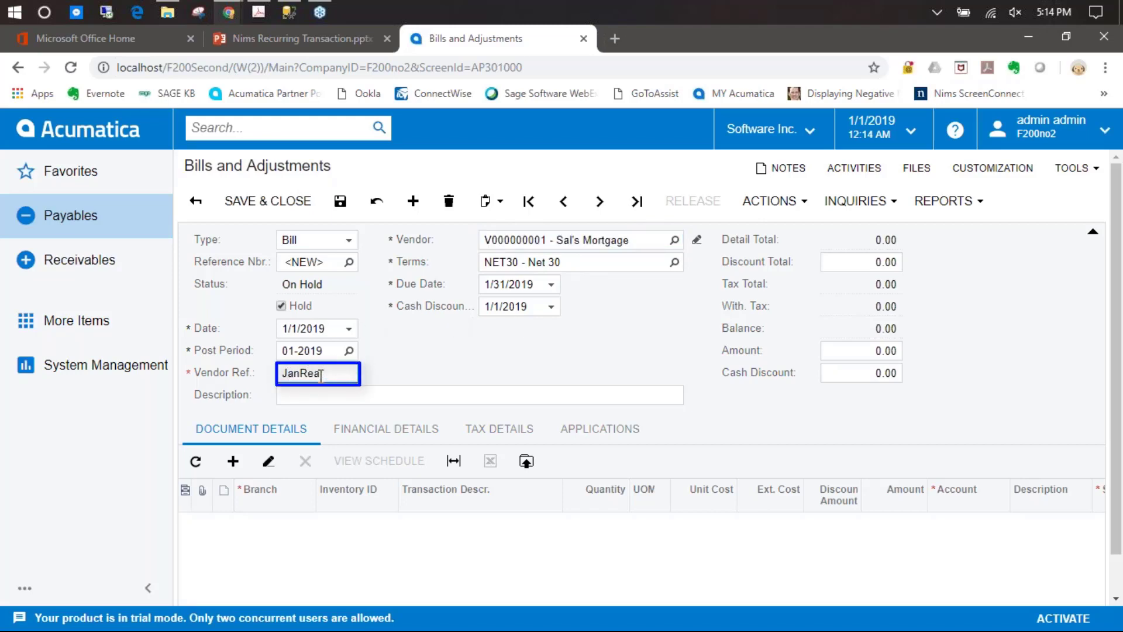
pyautogui.write('nt')
pyautogui.click(431, 390)
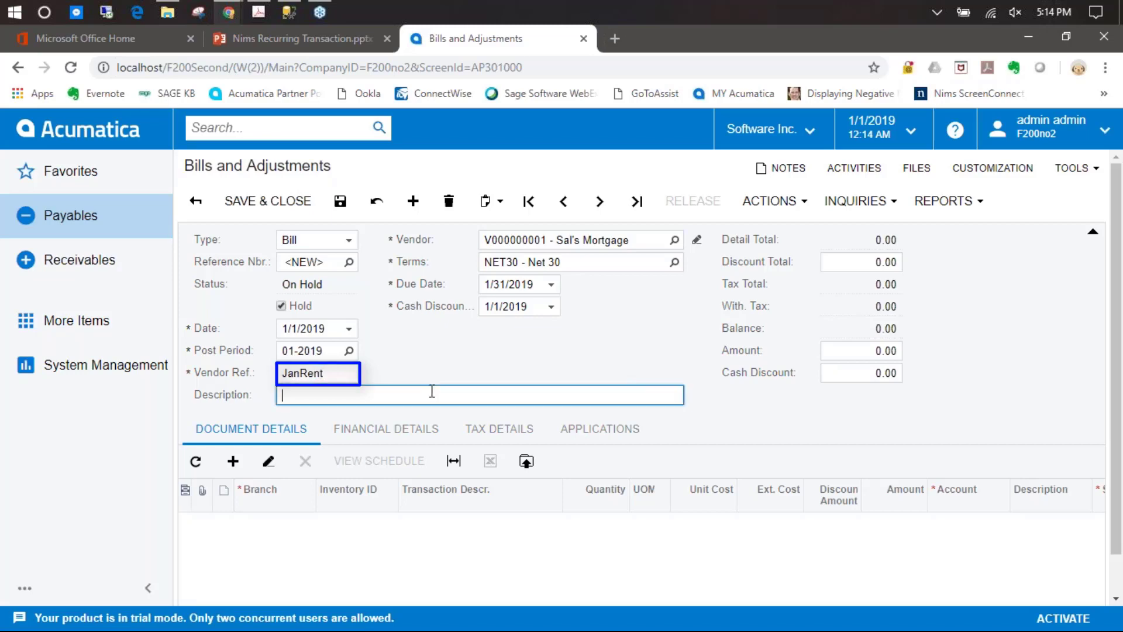
pyautogui.write('Ren')
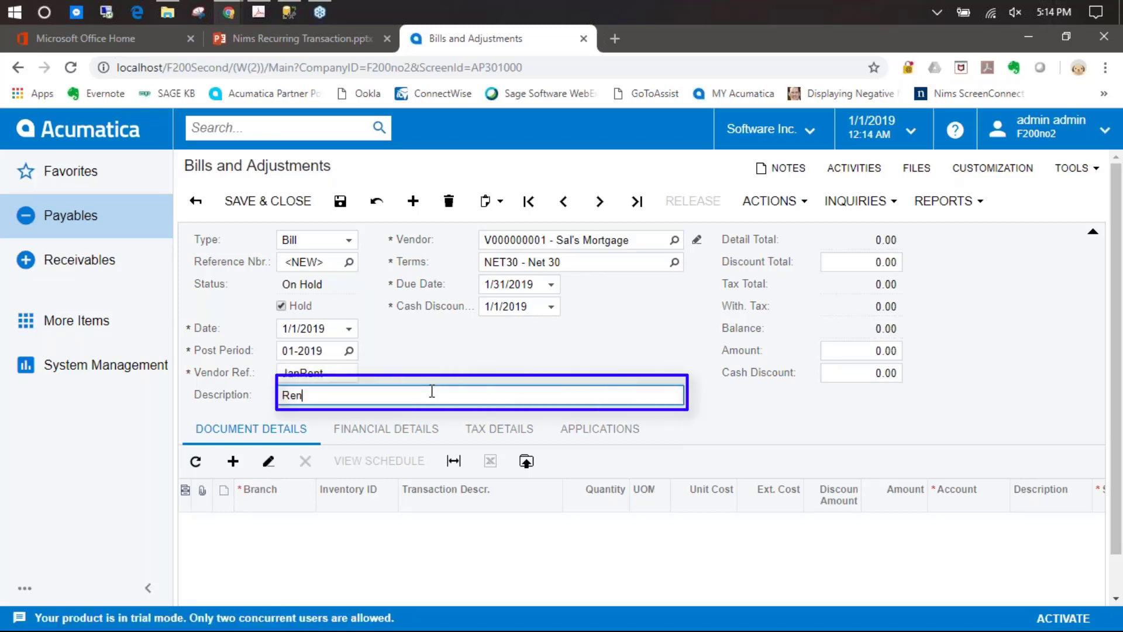
pyautogui.write('t for buildoint')
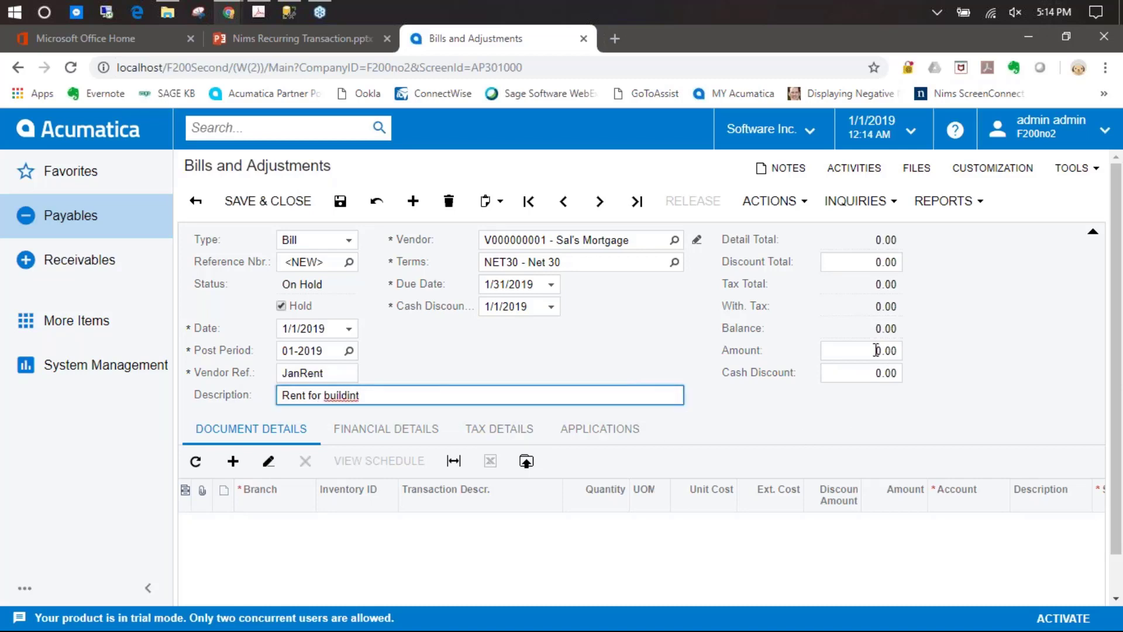
pyautogui.click(871, 350)
pyautogui.write('1500')
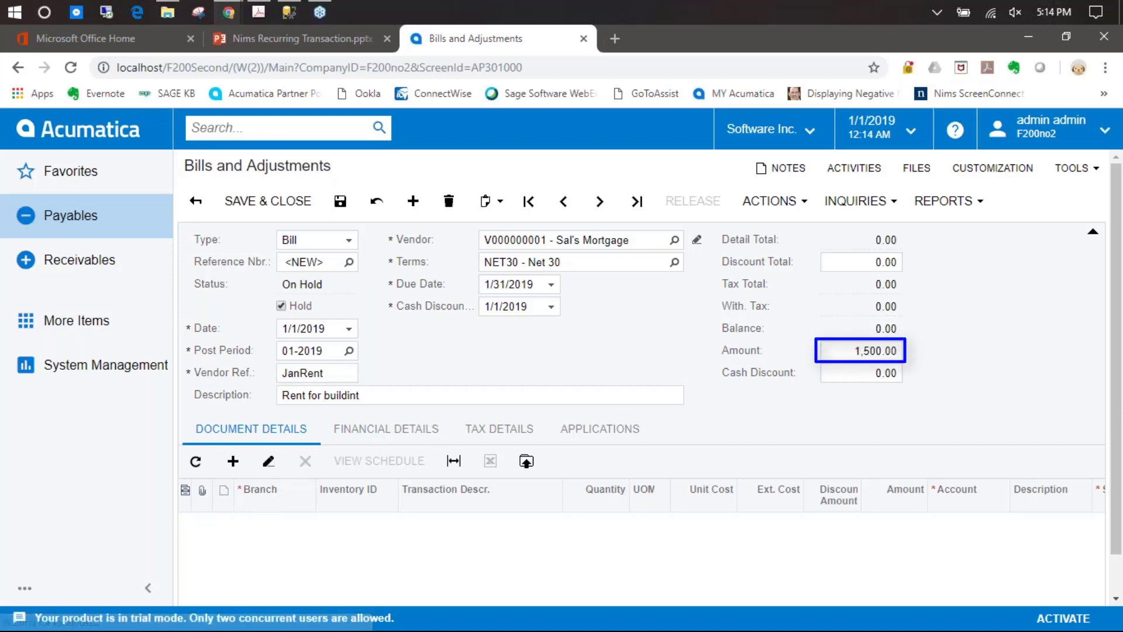
# Step: Add a detail line for branch SOFT, correct the bill description to "Rent for building" and copy it into the line's transaction description
pyautogui.click(290, 526)
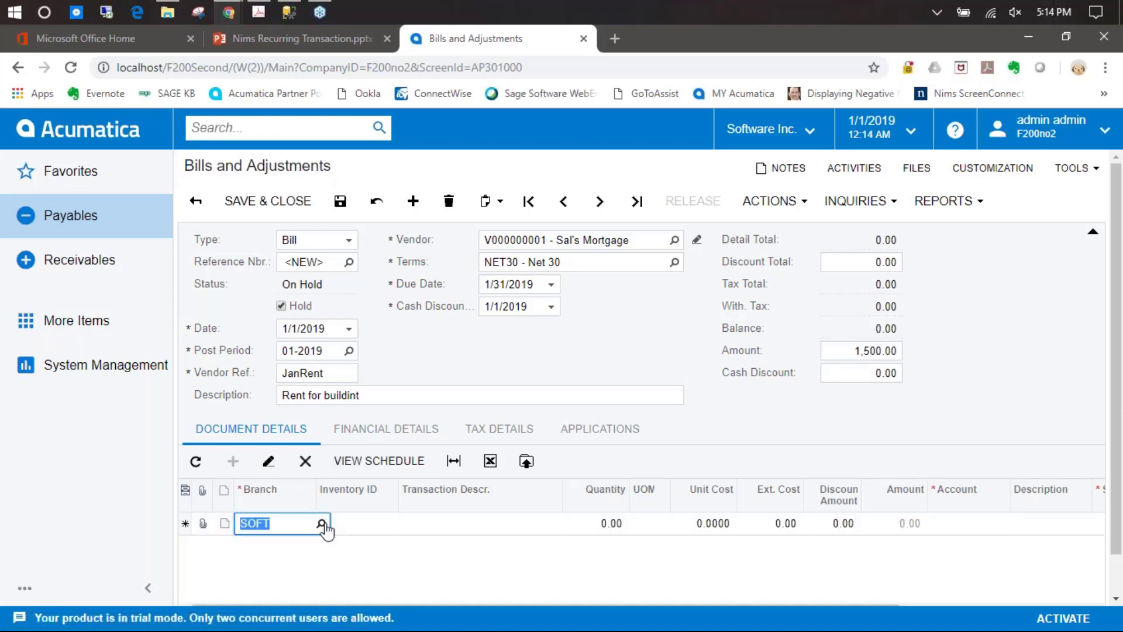
pyautogui.click(471, 524)
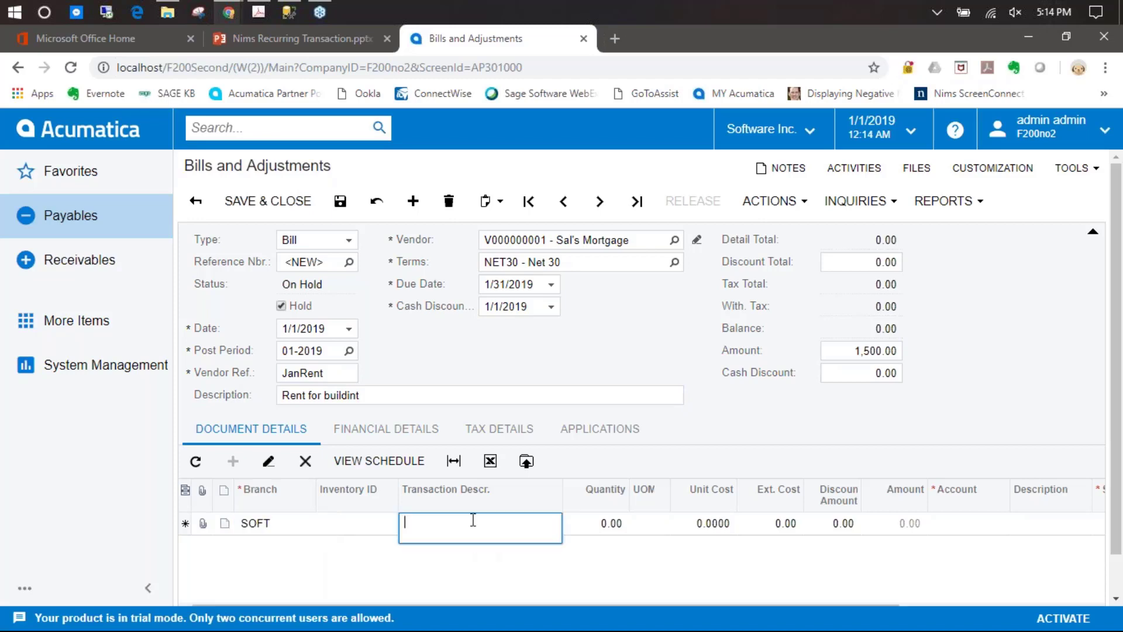
pyautogui.click(362, 394)
pyautogui.click(362, 395)
pyautogui.press('BackSpace')
pyautogui.write('g')
pyautogui.moveTo(362, 395); pyautogui.dragTo(279, 395)
pyautogui.hotkey('ctrl', 'c')
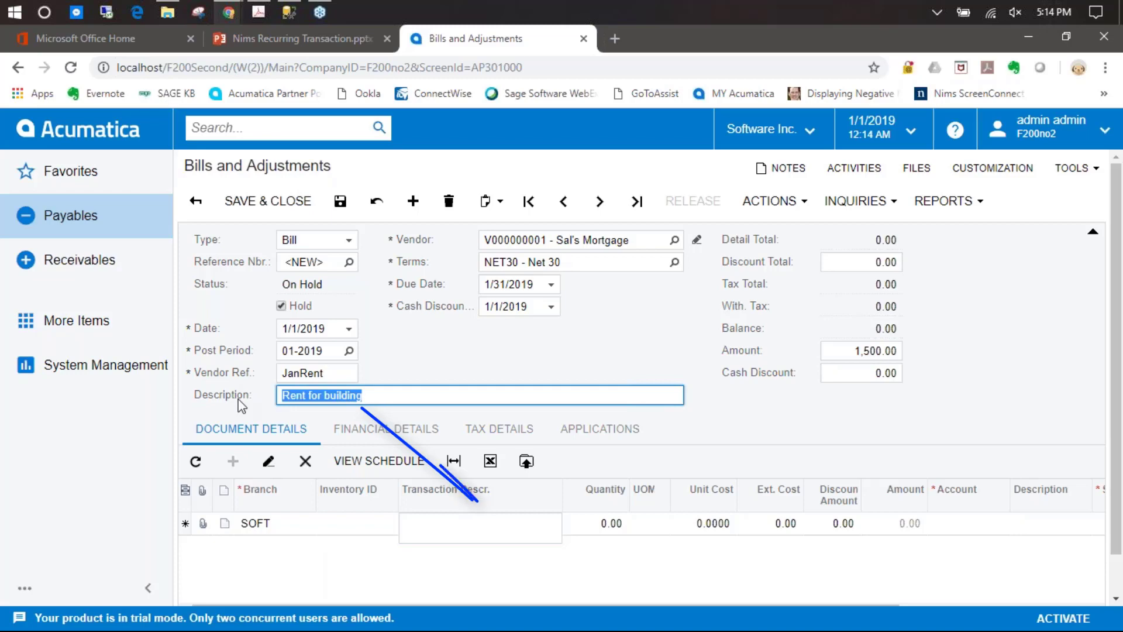
pyautogui.click(475, 531)
pyautogui.hotkey('ctrl', 'v')
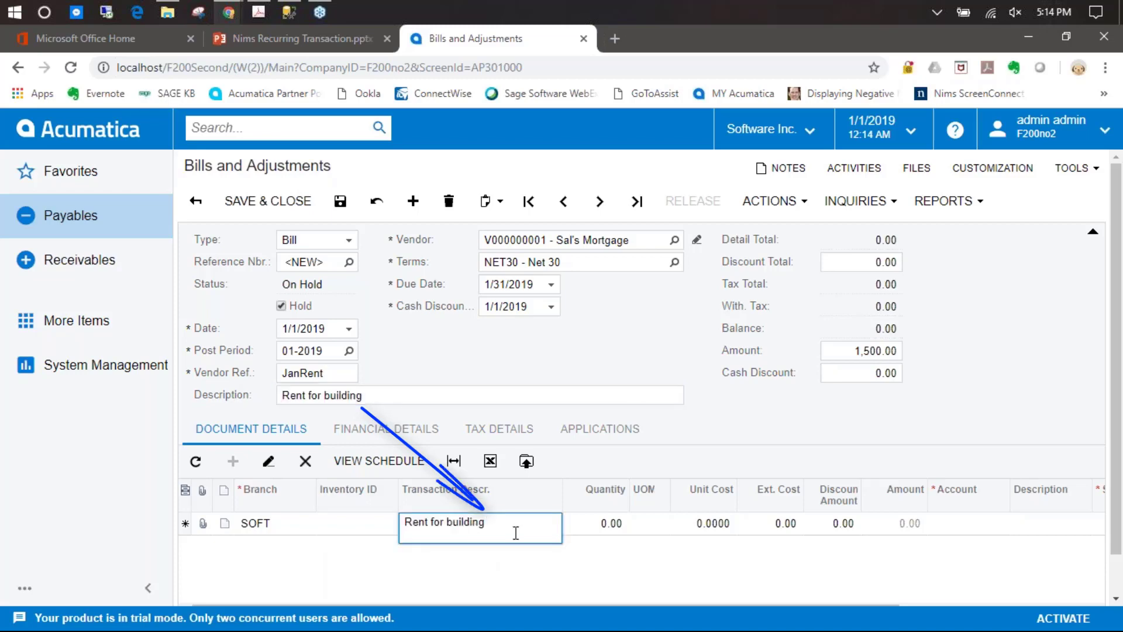
# Step: Set the extended cost of the rent line to 1,500.00
pyautogui.click(780, 527)
pyautogui.write('1,500')
pyautogui.press('Tab')
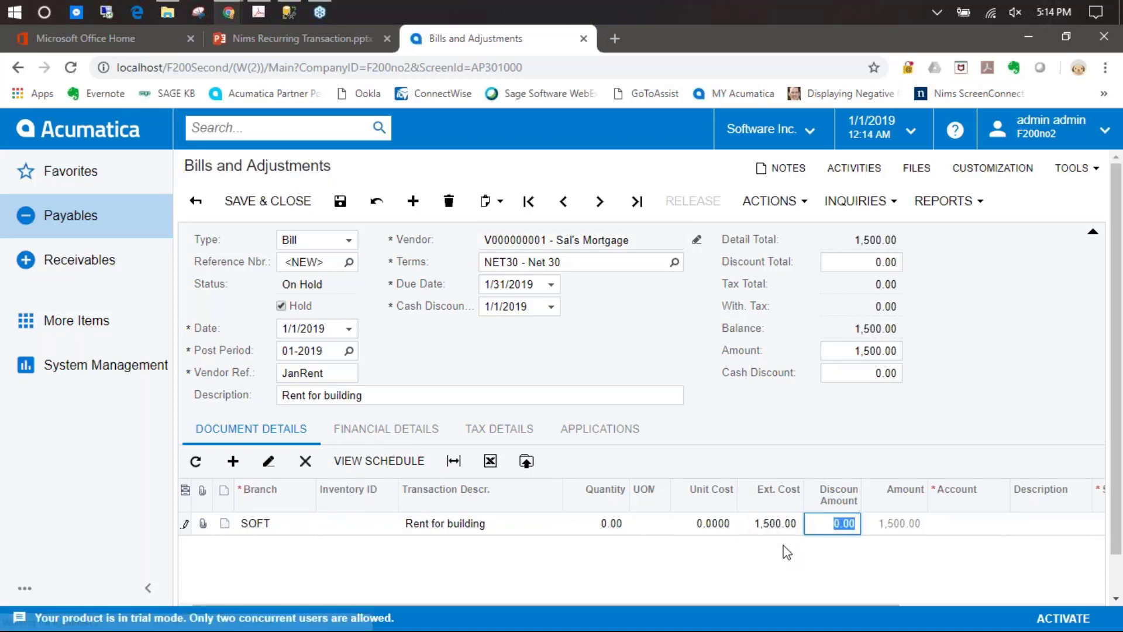
# Step: Look up the rent expense account 740000 for the bill line and set its subaccount to 000-00-00
pyautogui.click(976, 526)
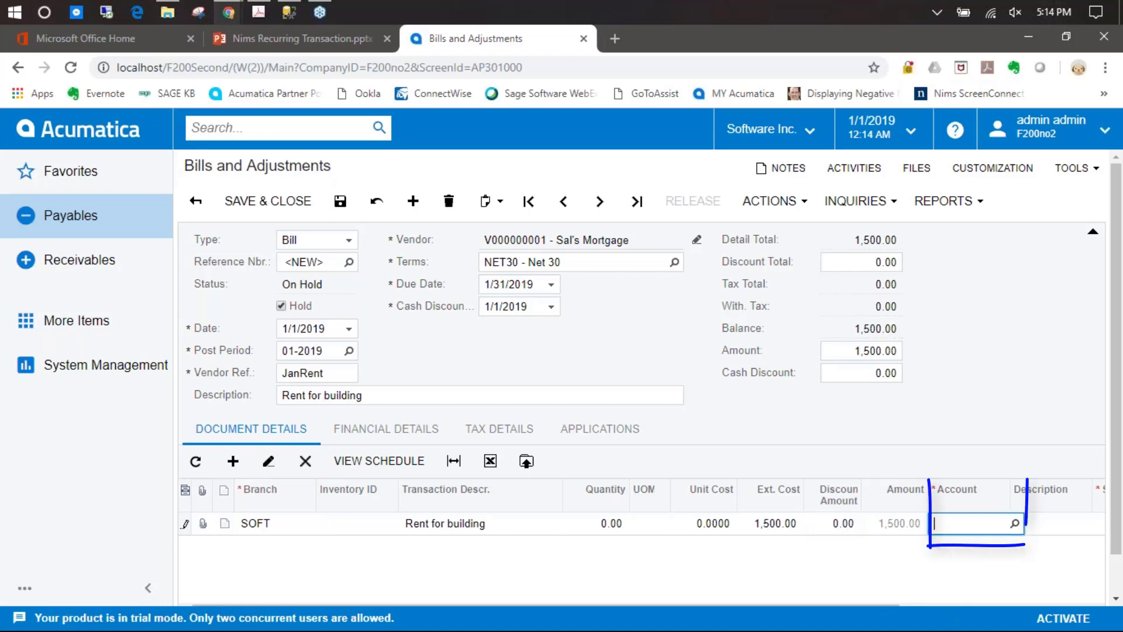
pyautogui.click(1014, 524)
pyautogui.write('rent')
pyautogui.click(866, 263)
pyautogui.doubleClick(866, 265)
pyautogui.press('Tab')
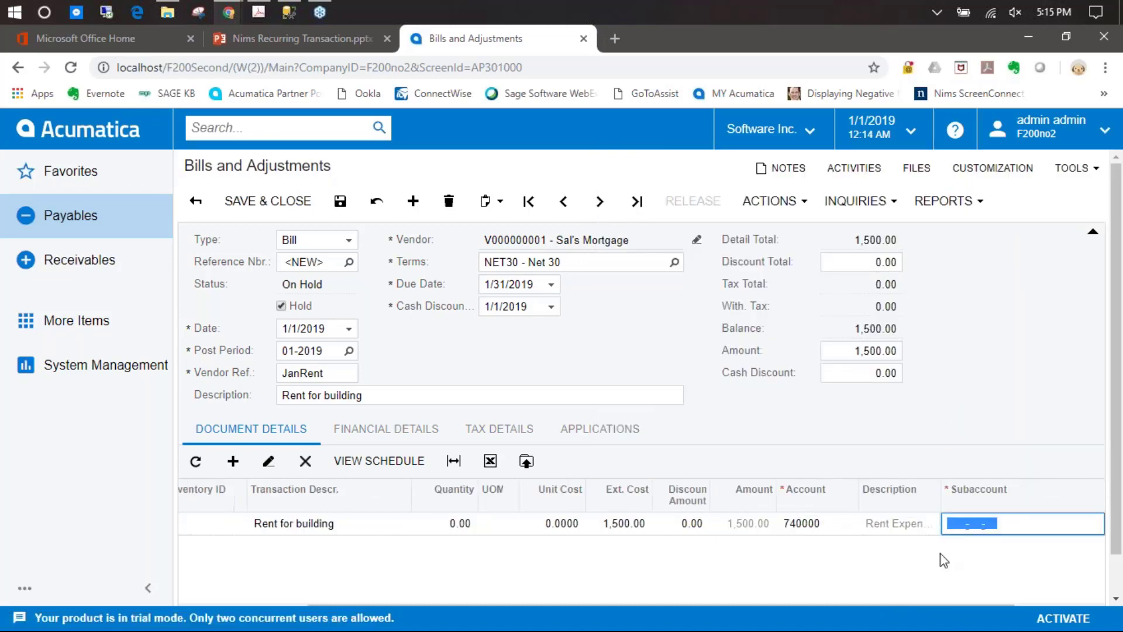
pyautogui.write('000000-0')
pyautogui.press('Tab')
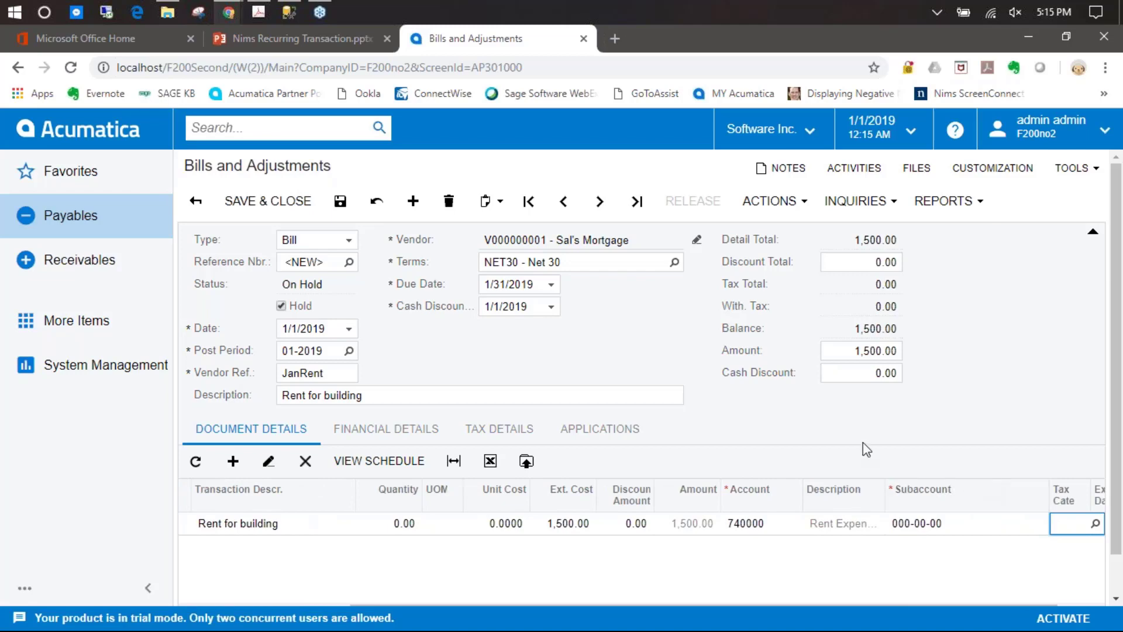
# Step: Take the rent bill off hold, save it and add it to a schedule
pyautogui.moveTo(283, 298); pyautogui.dragTo(288, 313)
pyautogui.click(286, 310)
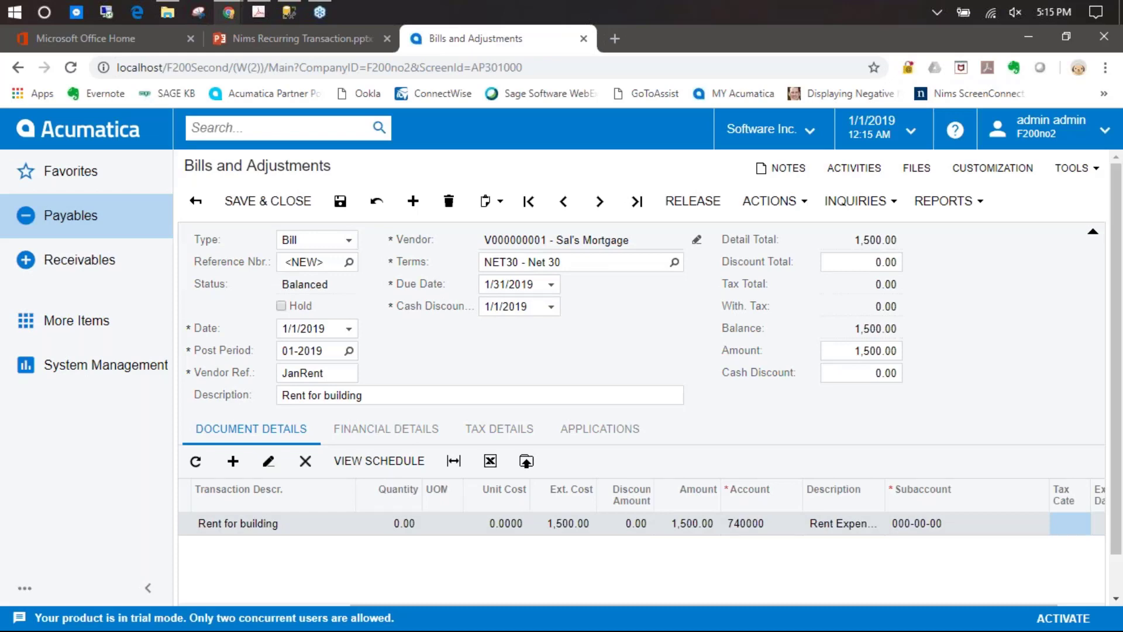
pyautogui.click(805, 203)
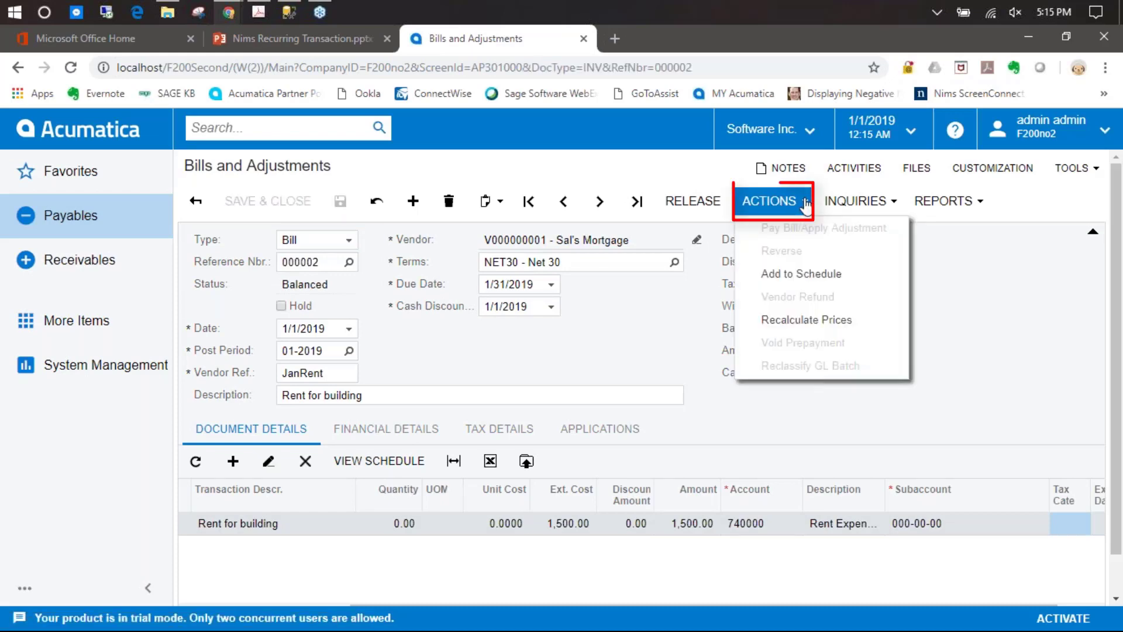
pyautogui.click(836, 274)
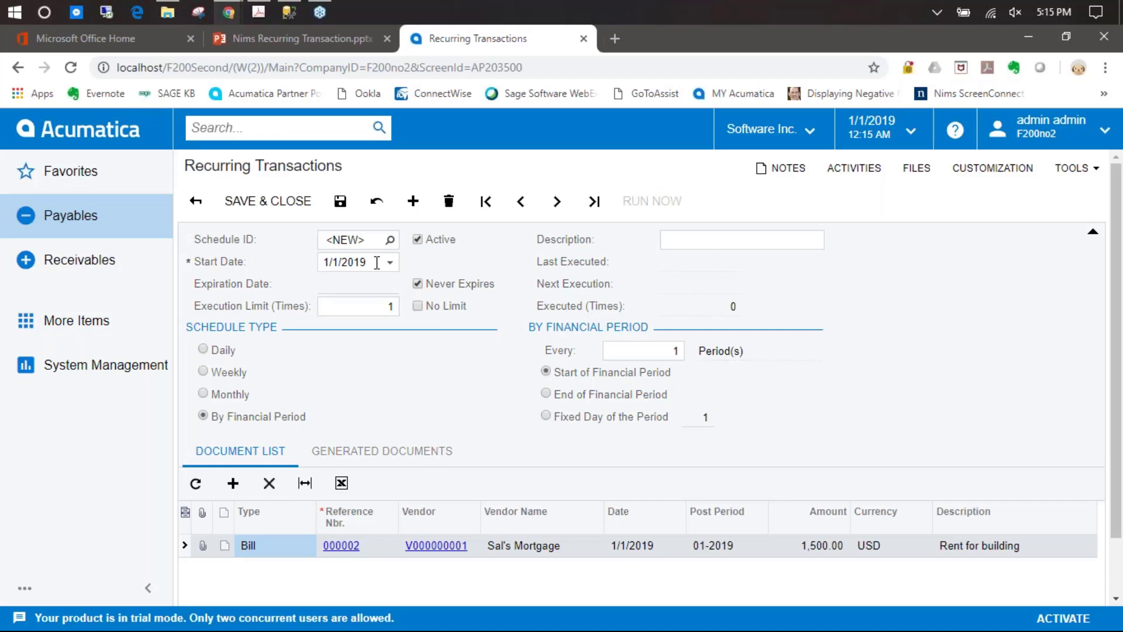
# Step: Keep the new schedule set to Never Expires and give it the description "Monthly Rent"
pyautogui.click(418, 285)
pyautogui.click(418, 283)
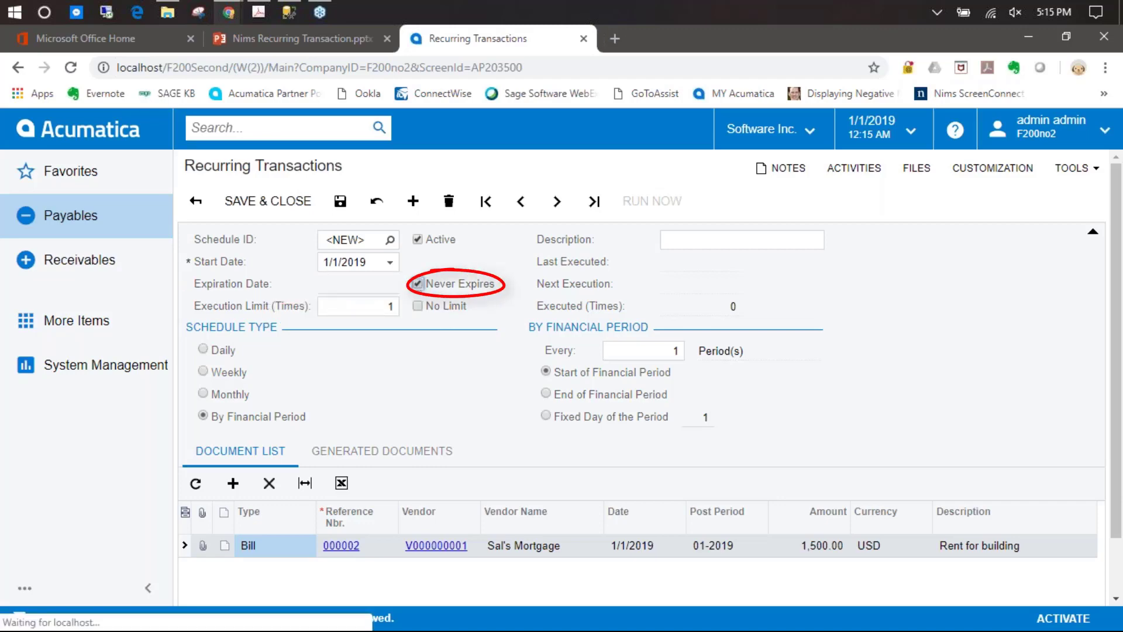
pyautogui.click(707, 240)
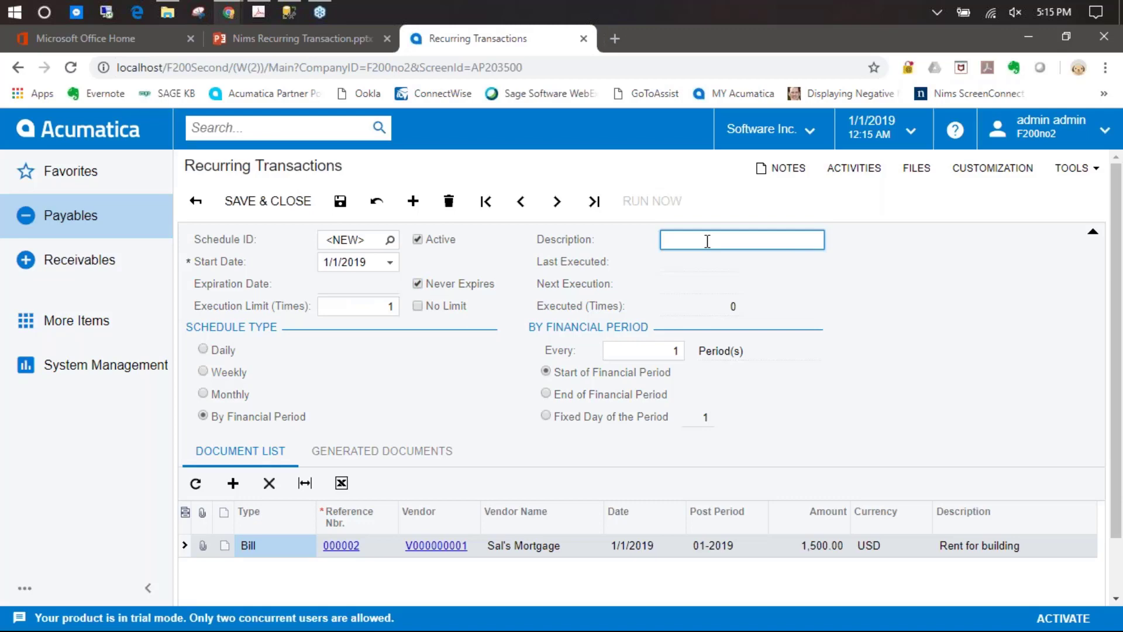
pyautogui.write('Monthly Rent')
# Step: Make the schedule type Monthly, recurring every 1 month on day 1
pyautogui.click(204, 393)
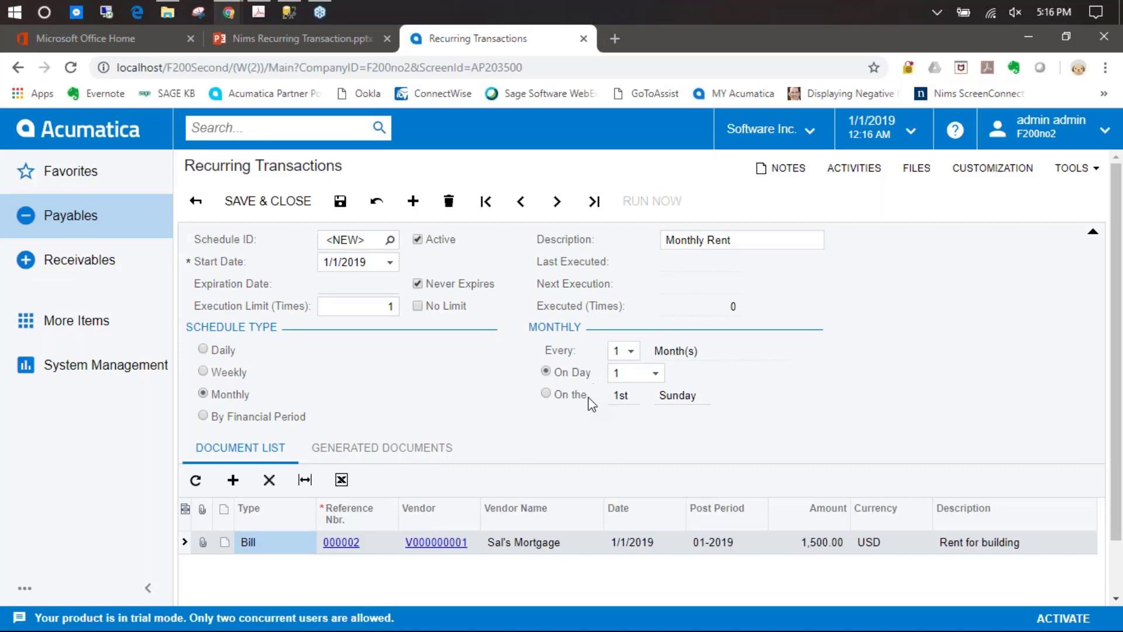
pyautogui.click(630, 351)
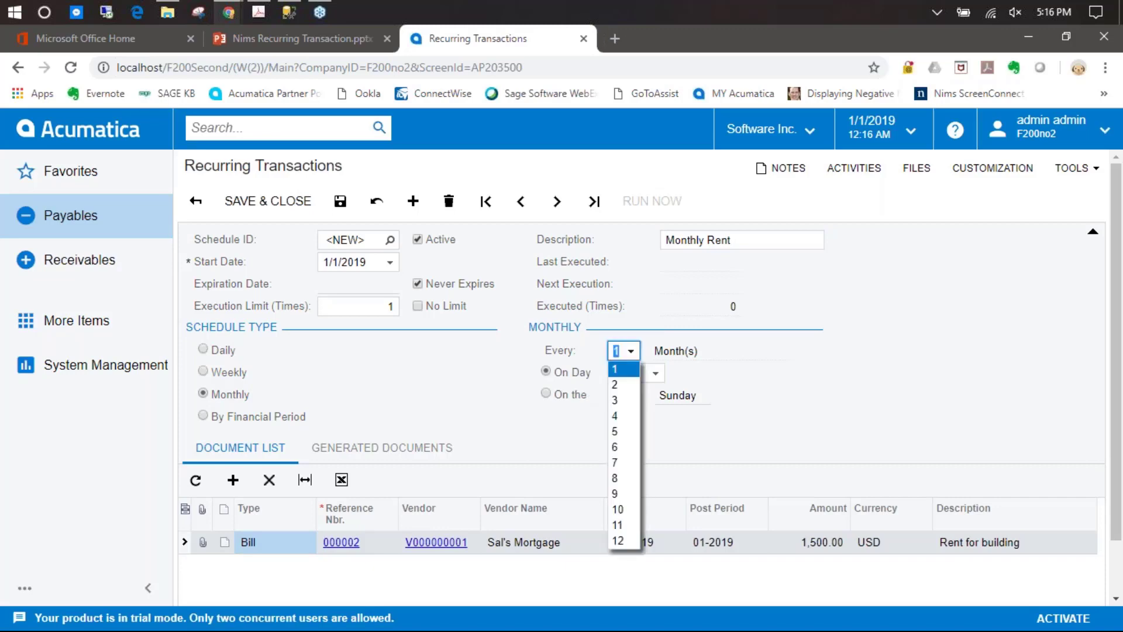
pyautogui.click(617, 369)
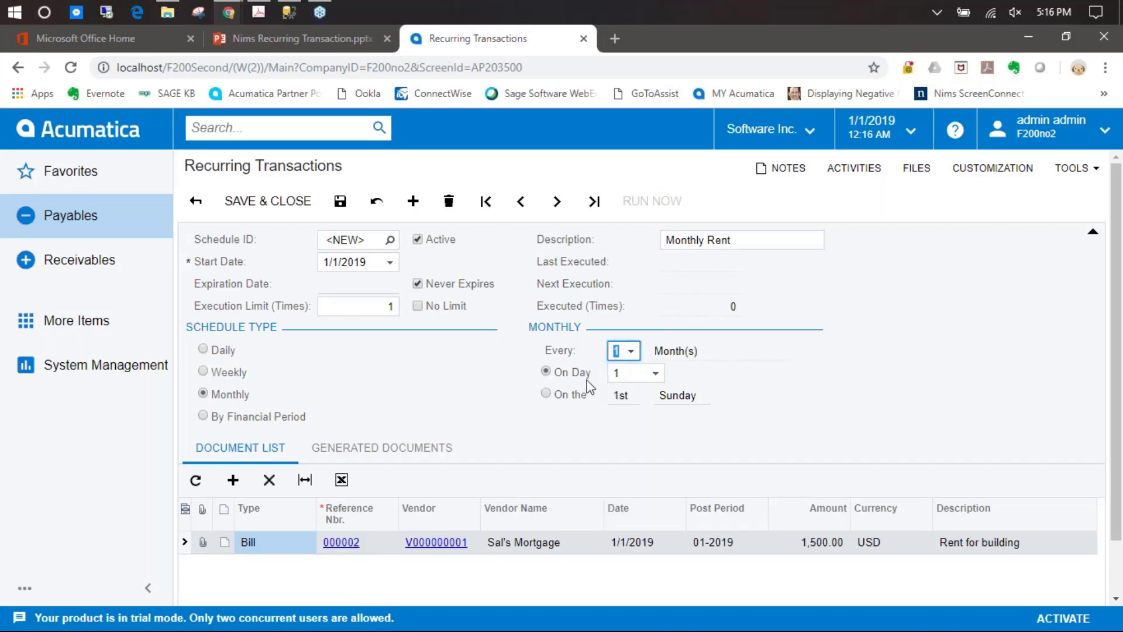
pyautogui.click(655, 373)
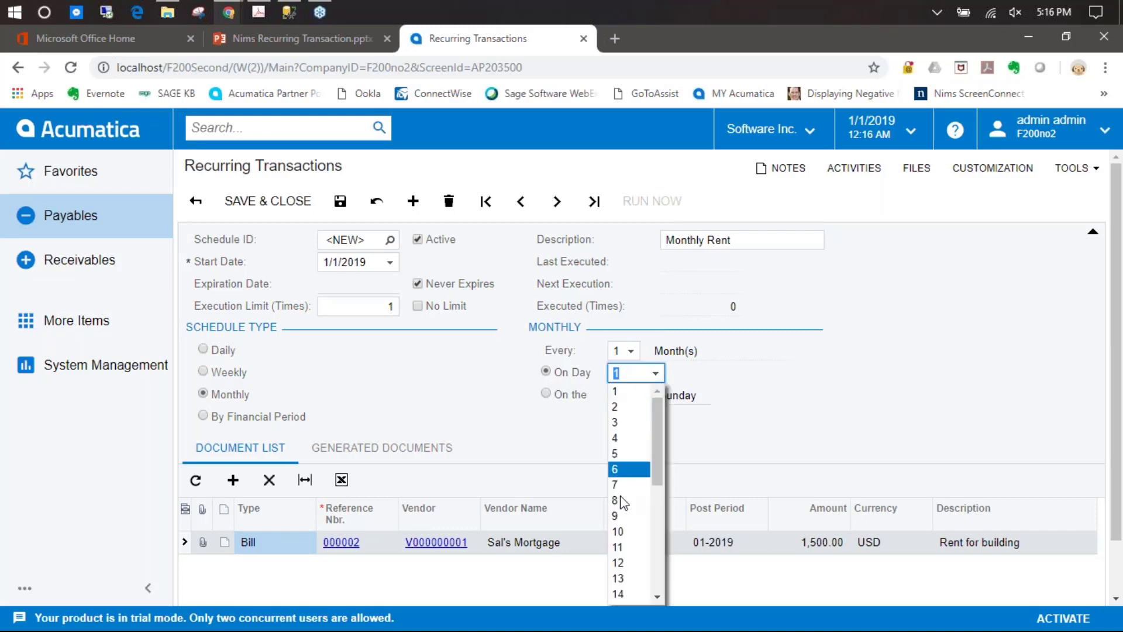
pyautogui.moveTo(658, 469); pyautogui.dragTo(660, 416)
pyautogui.click(638, 393)
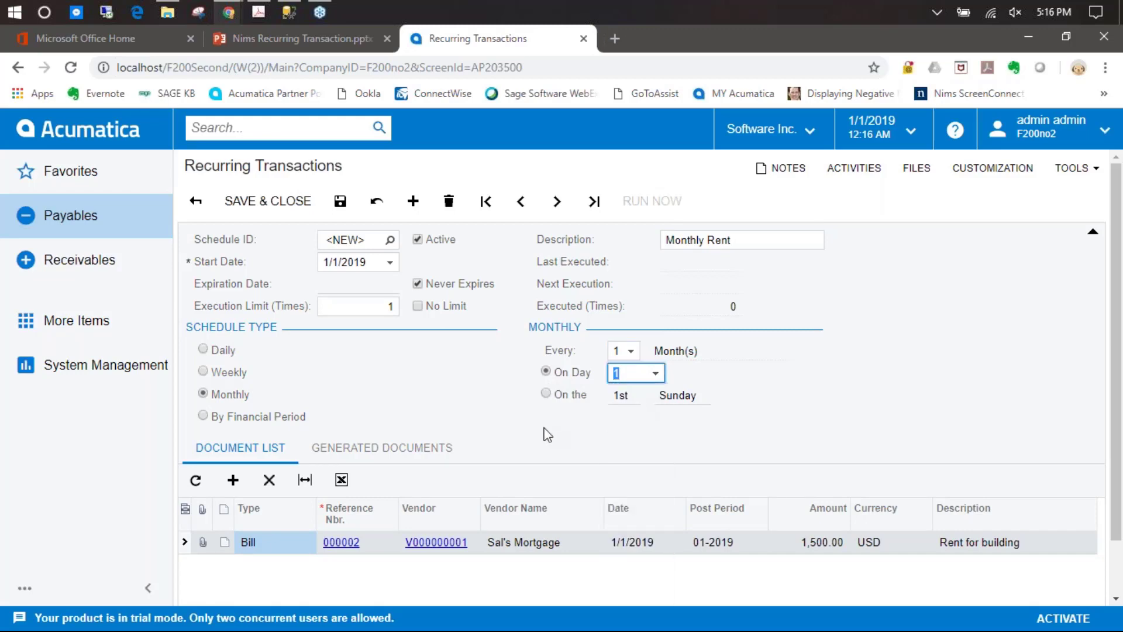
pyautogui.click(502, 413)
# Step: Check the schedule's document list and generated documents, and save the recurring transaction
pyautogui.scroll(-1, 497, 462)
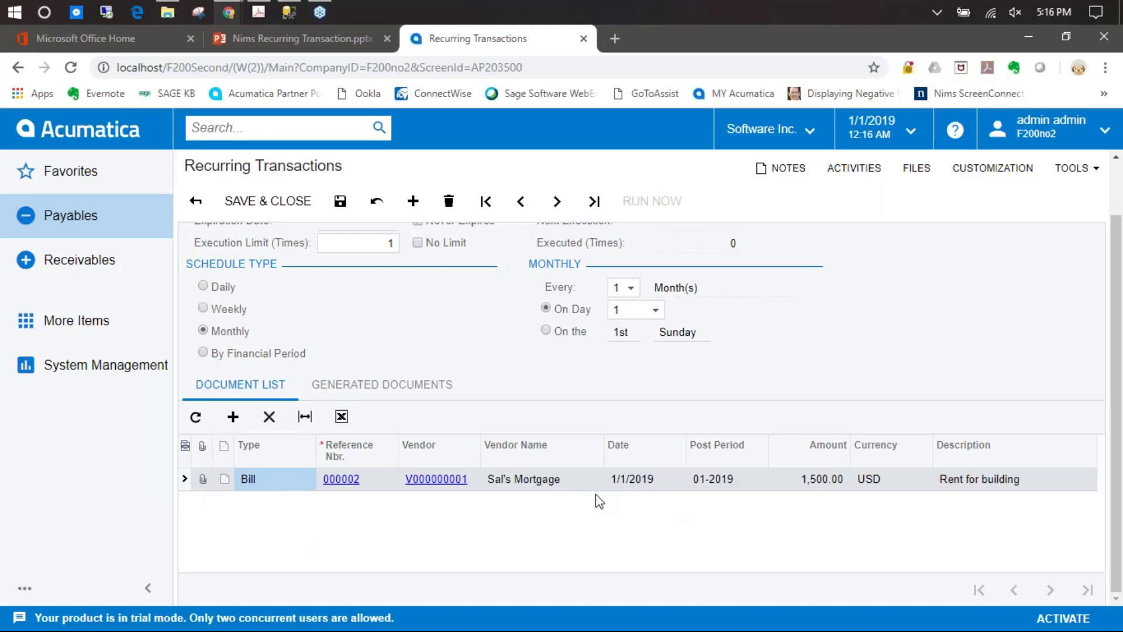
pyautogui.click(451, 397)
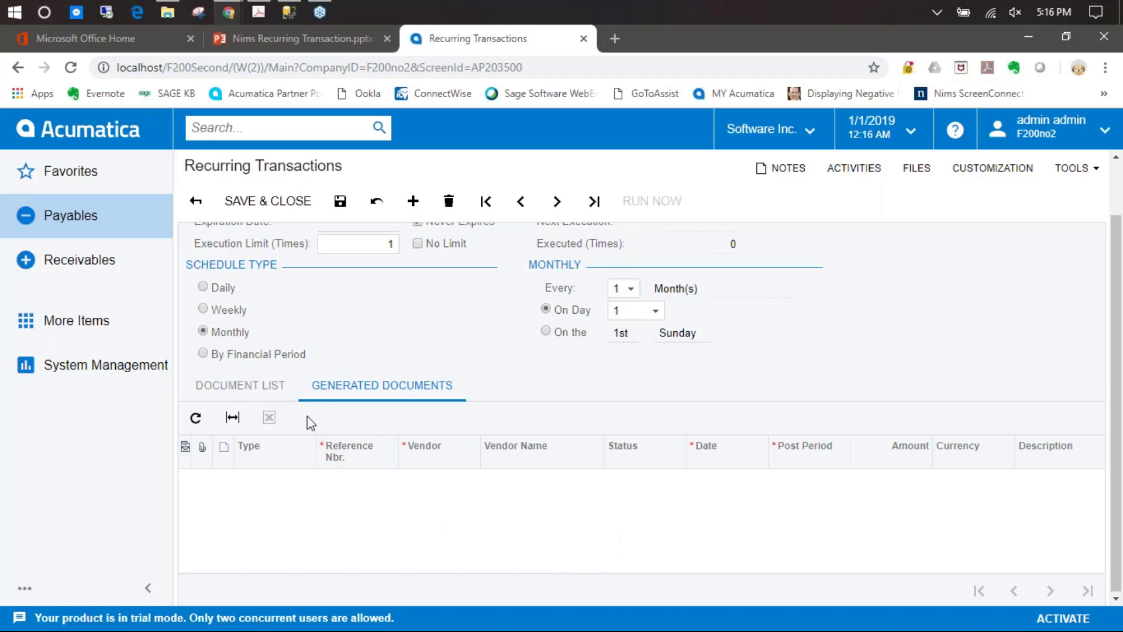
pyautogui.click(266, 391)
pyautogui.scroll(2, 540, 383)
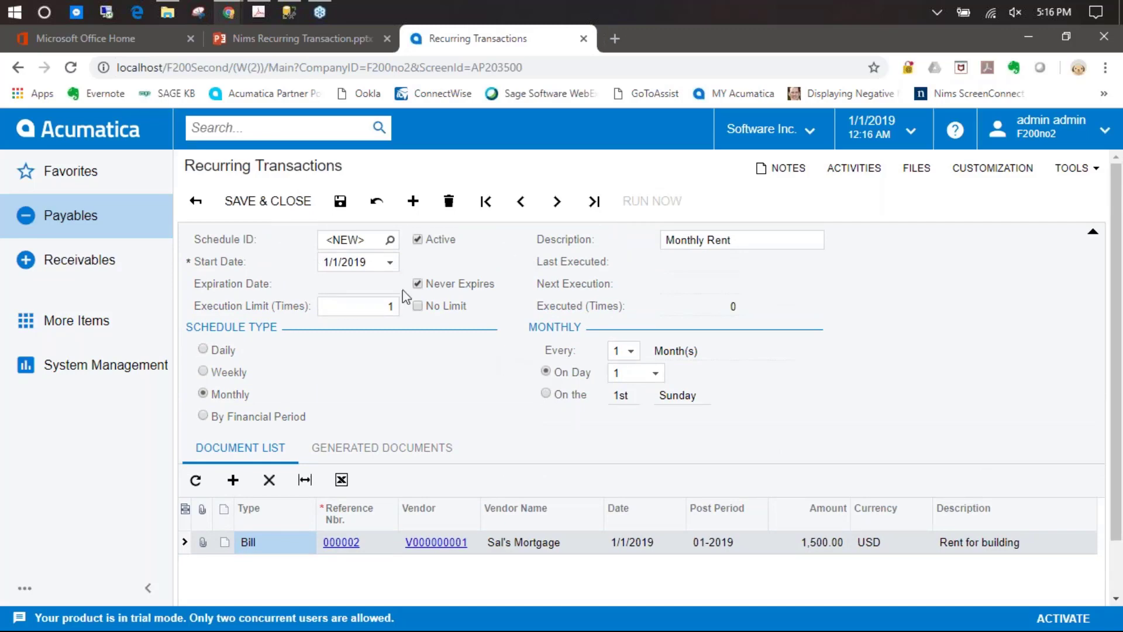
pyautogui.click(341, 202)
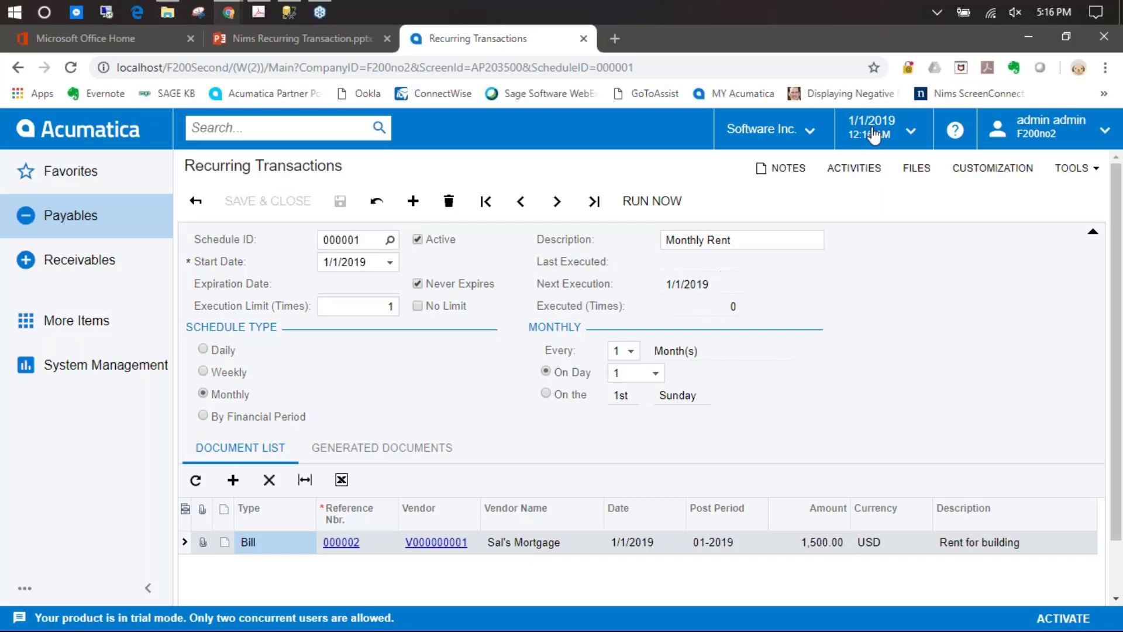
# Step: Run the Monthly Rent schedule immediately and open the rent bill from its document list
pyautogui.click(657, 204)
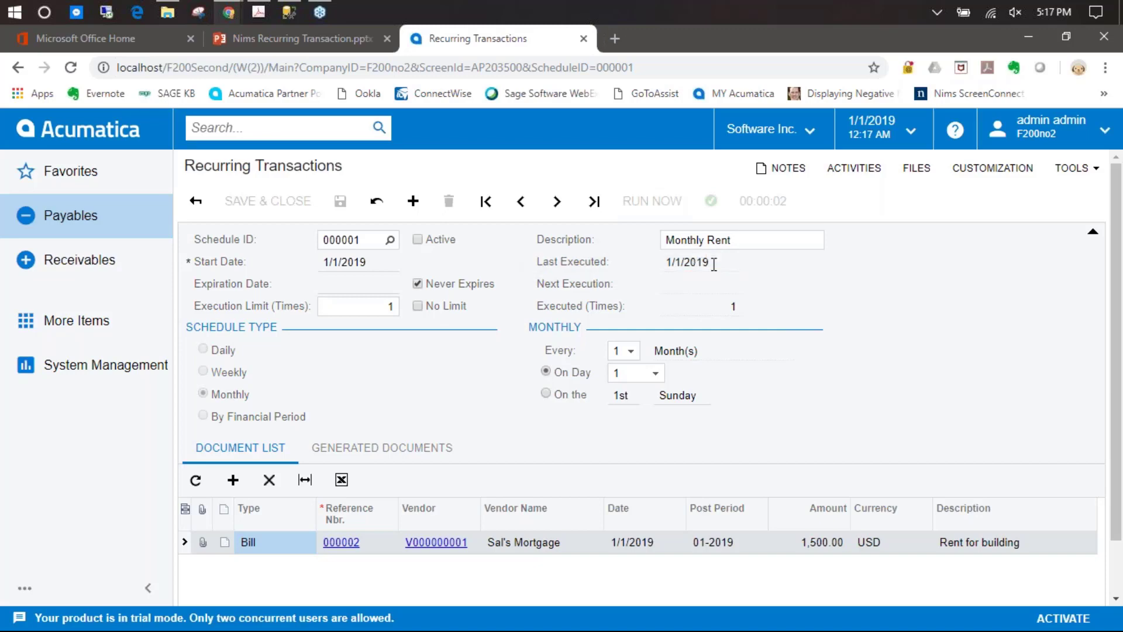
pyautogui.scroll(-1, 485, 353)
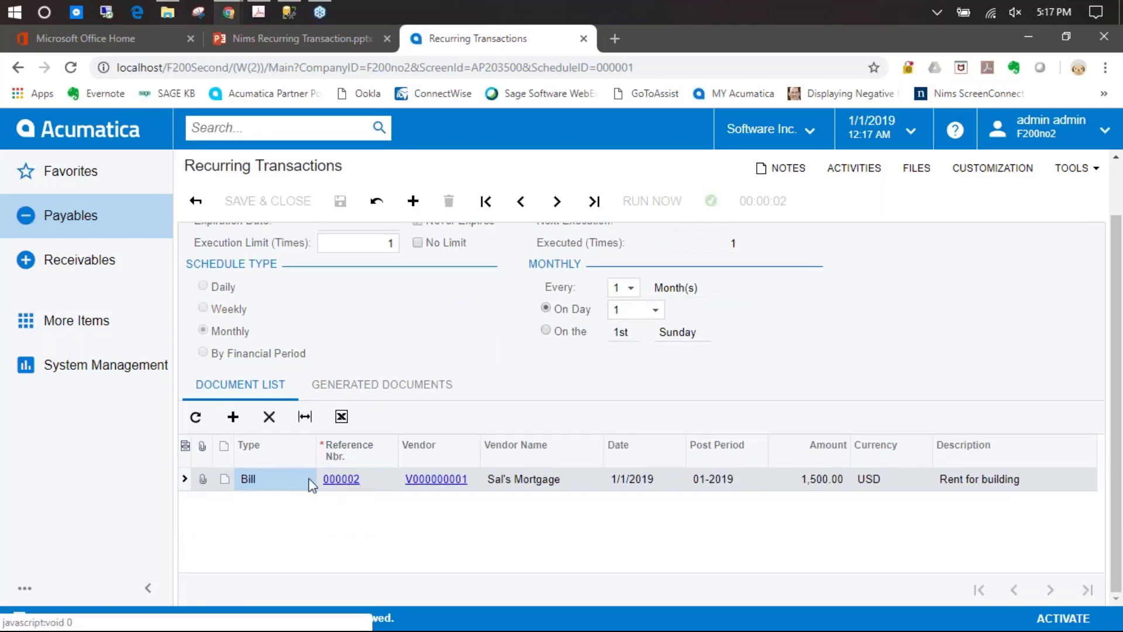
pyautogui.click(350, 480)
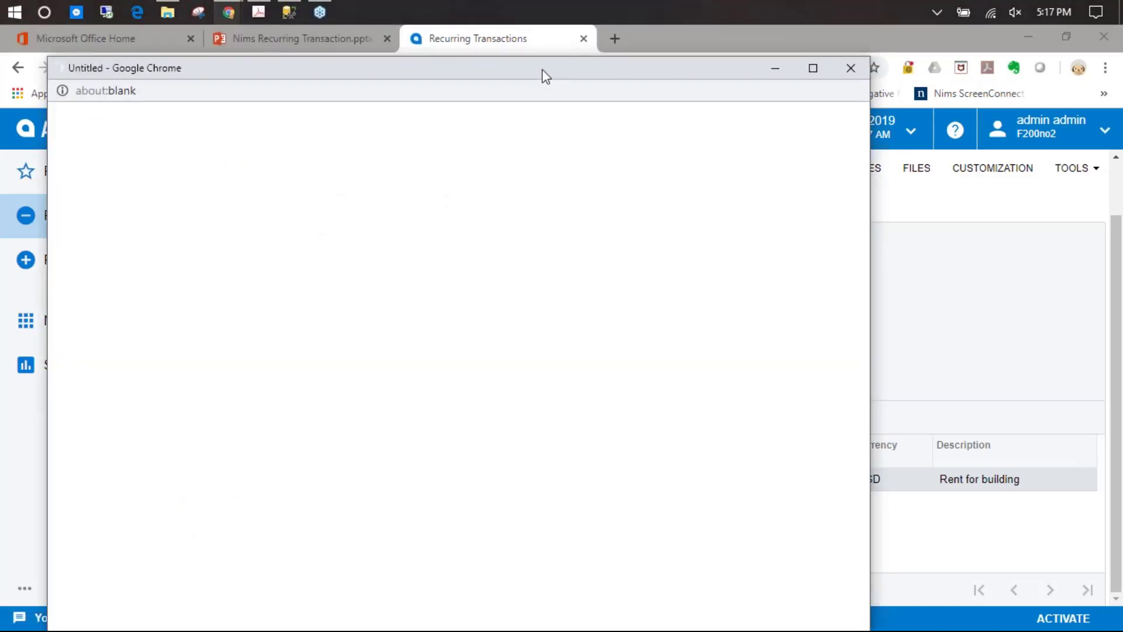
# Step: Go to the next bill, set its vendor reference to "Feb Rent" and save it
pyautogui.moveTo(542, 67); pyautogui.dragTo(545, 53)
pyautogui.doubleClick(545, 53)
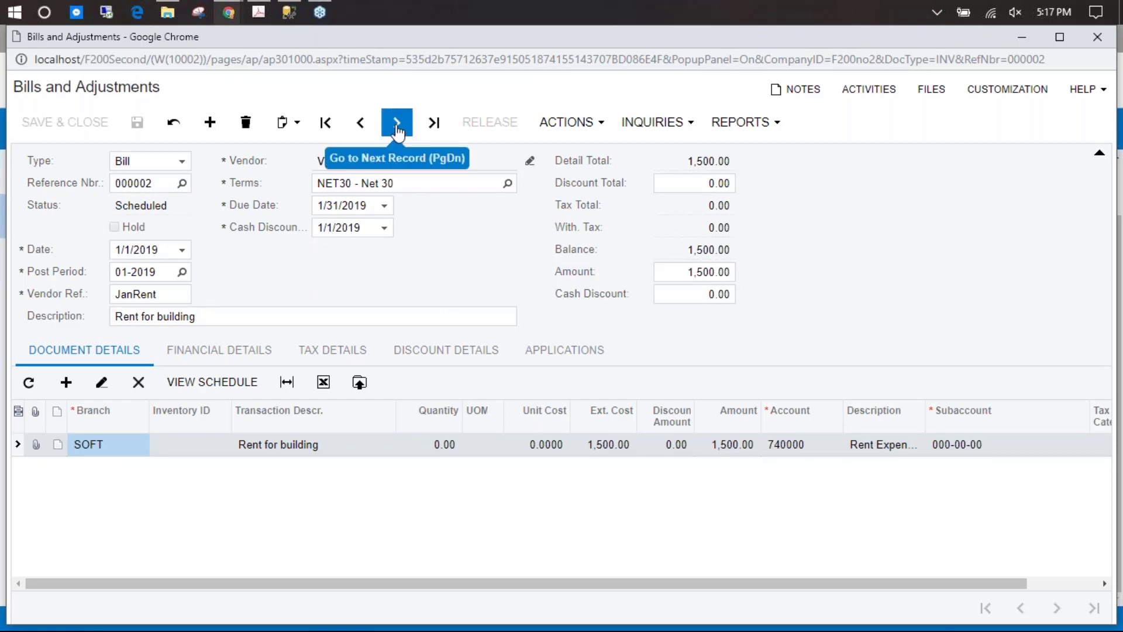
pyautogui.click(396, 122)
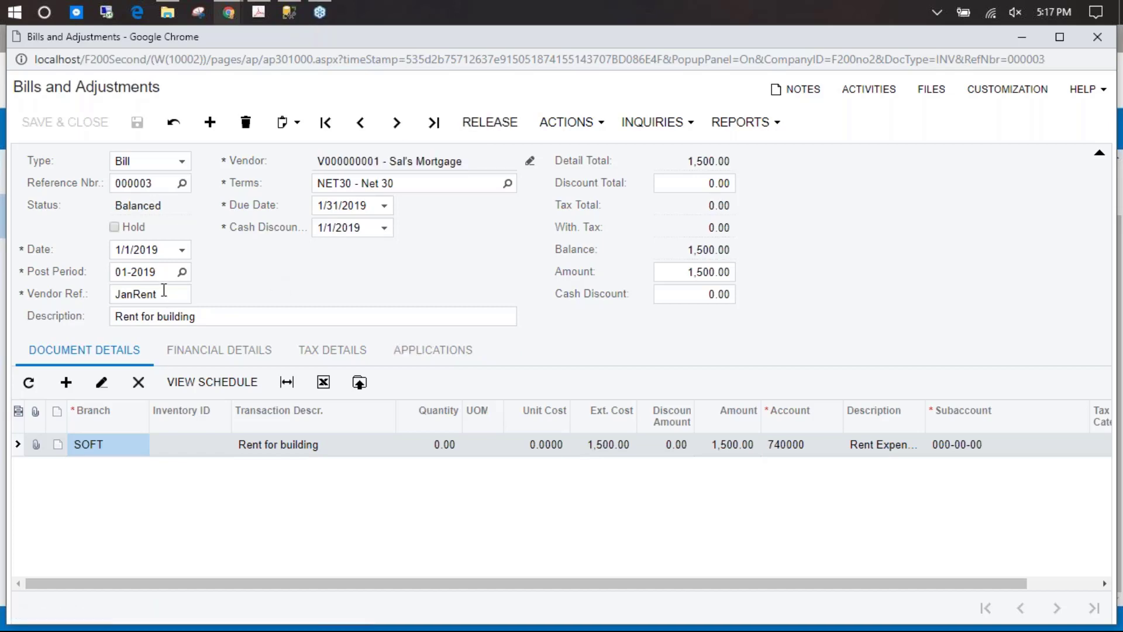
pyautogui.click(166, 295)
pyautogui.write('Fe')
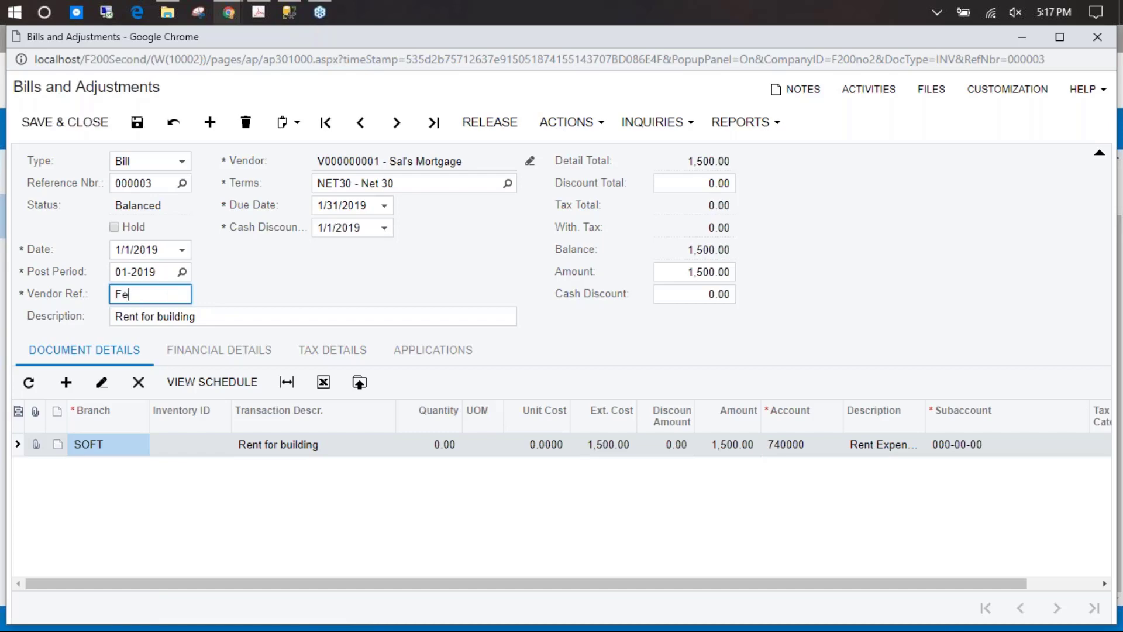
pyautogui.write('b Rent')
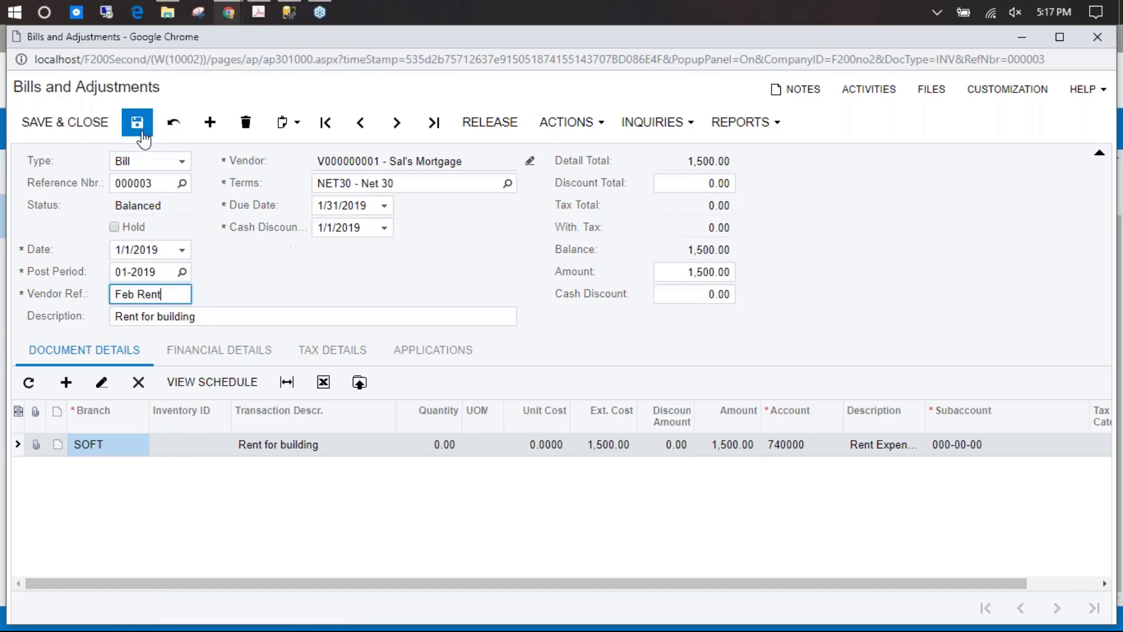
pyautogui.click(137, 121)
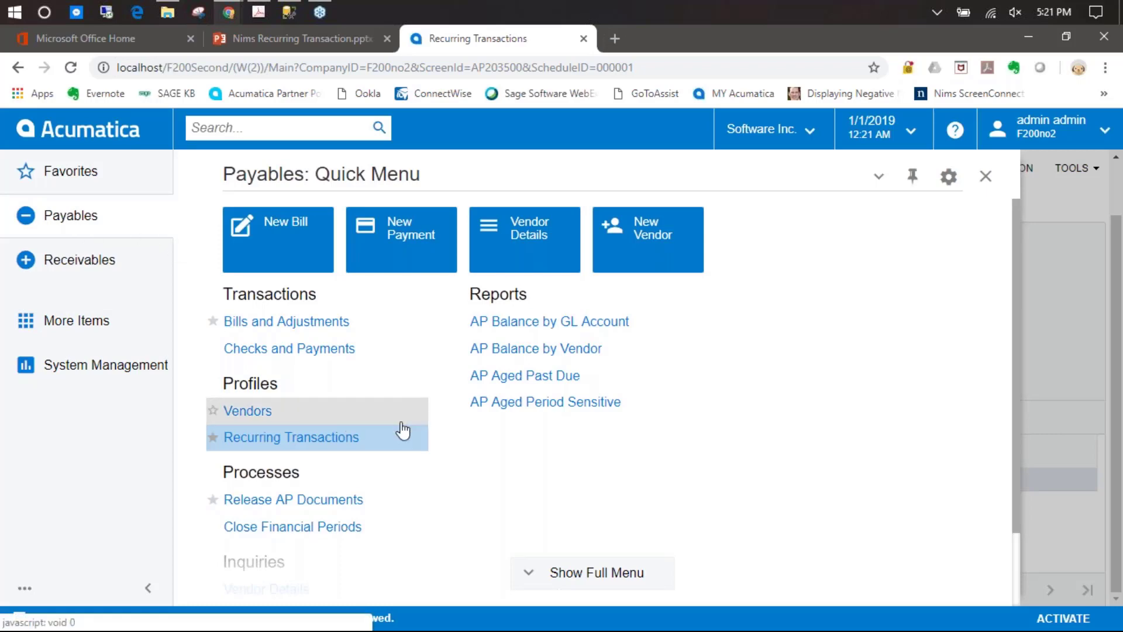
# Step: Check the payables recurring transactions list, and release the Feb Rent bill through Release AP Documents
pyautogui.click(369, 436)
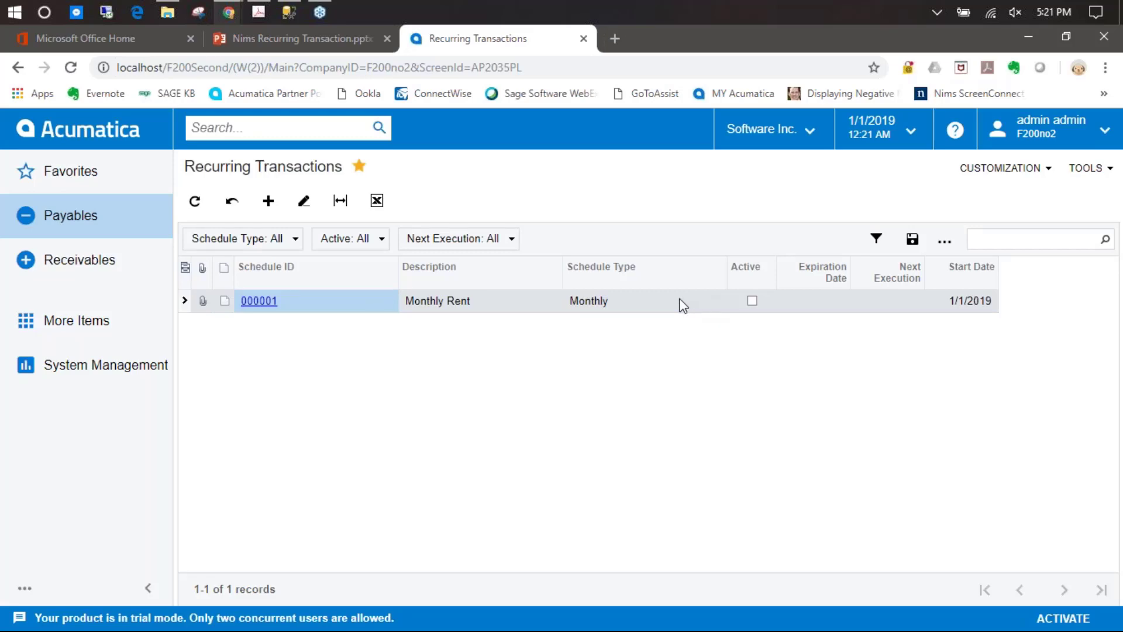
pyautogui.click(101, 227)
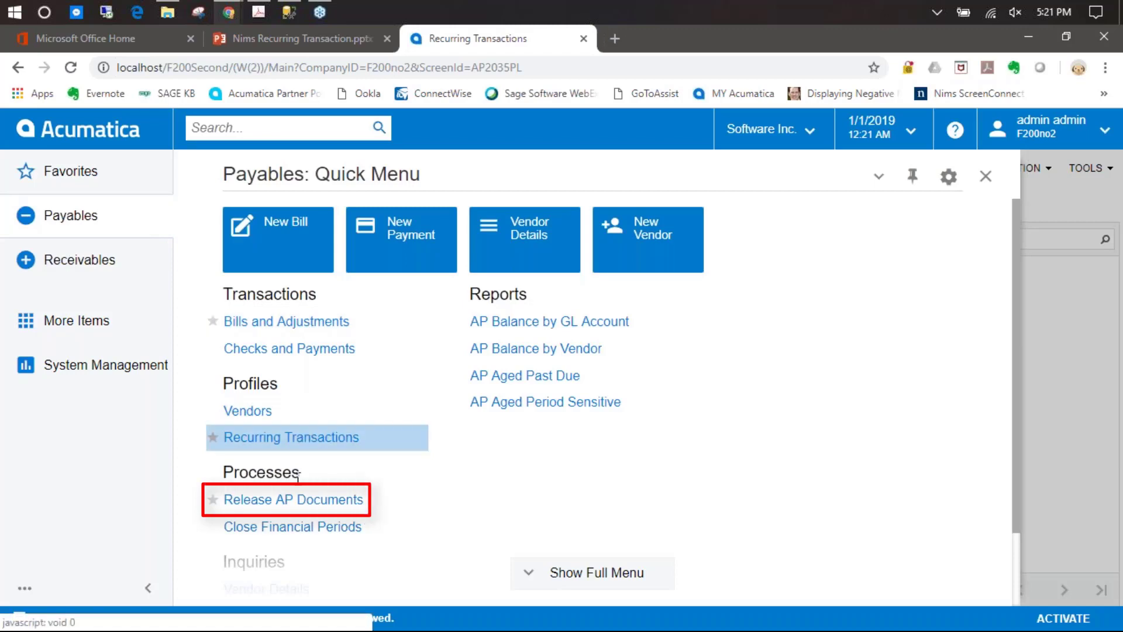
pyautogui.click(292, 499)
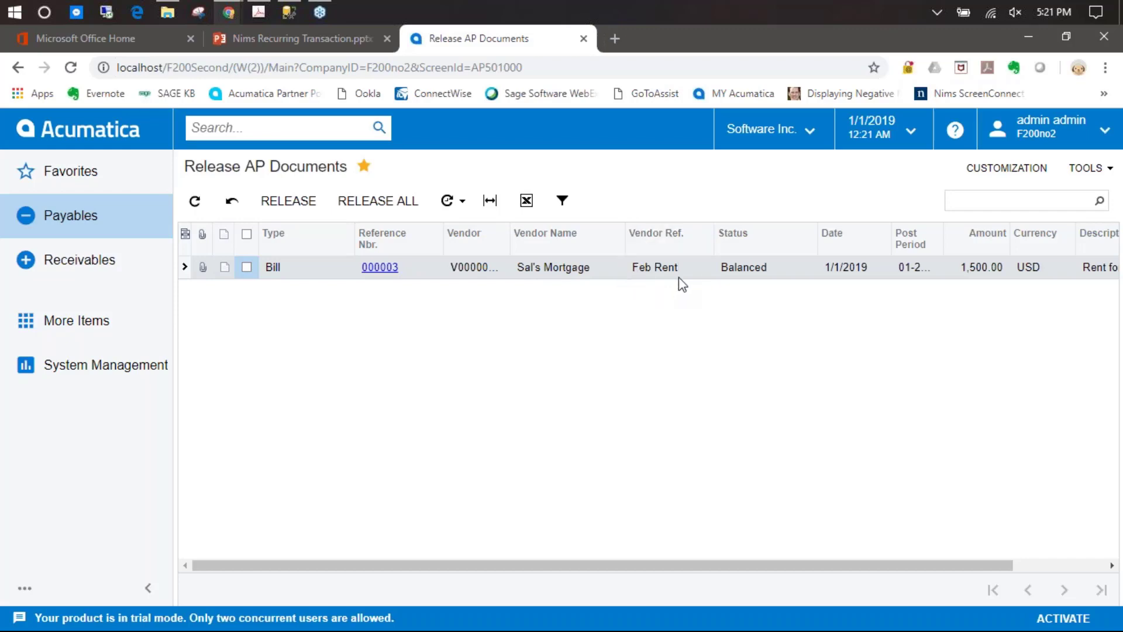
pyautogui.click(247, 267)
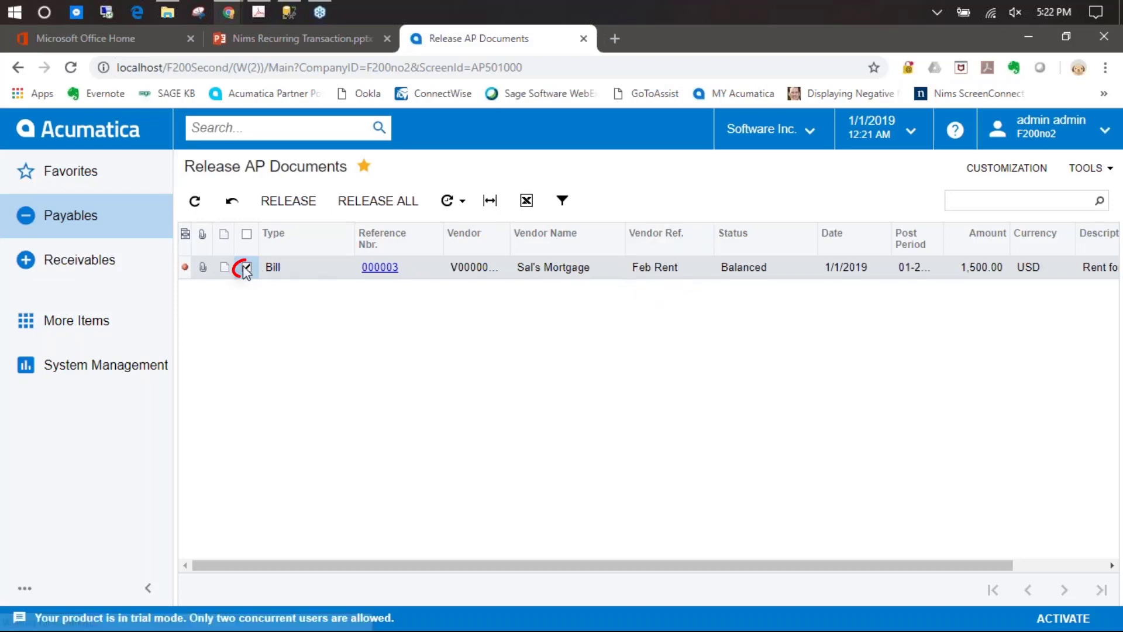
pyautogui.click(286, 204)
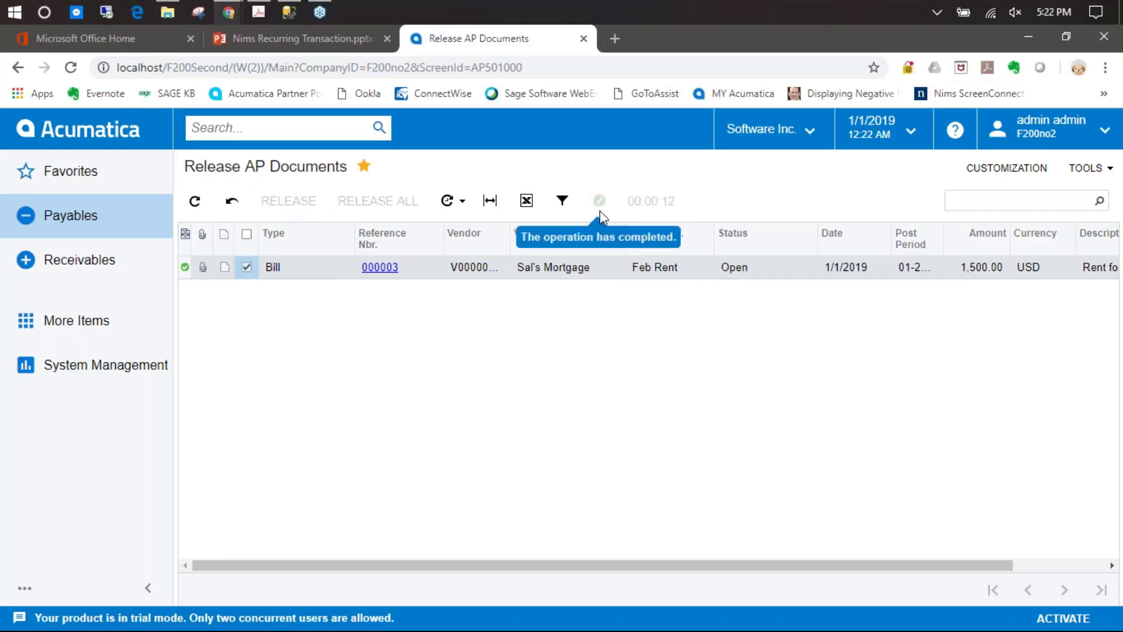
pyautogui.moveTo(185, 282)
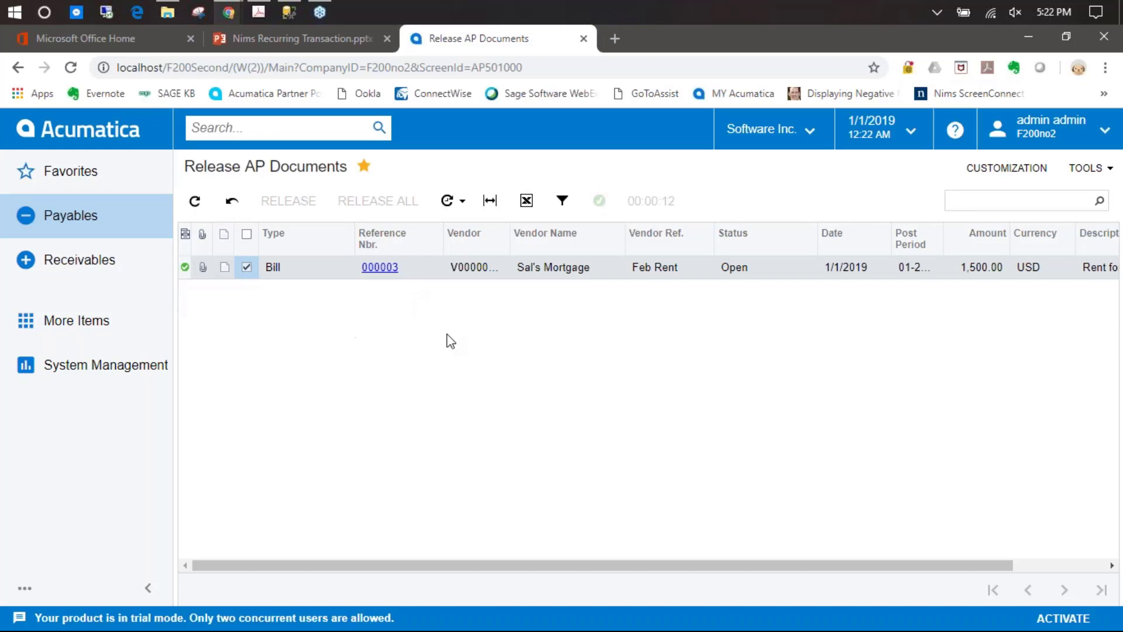
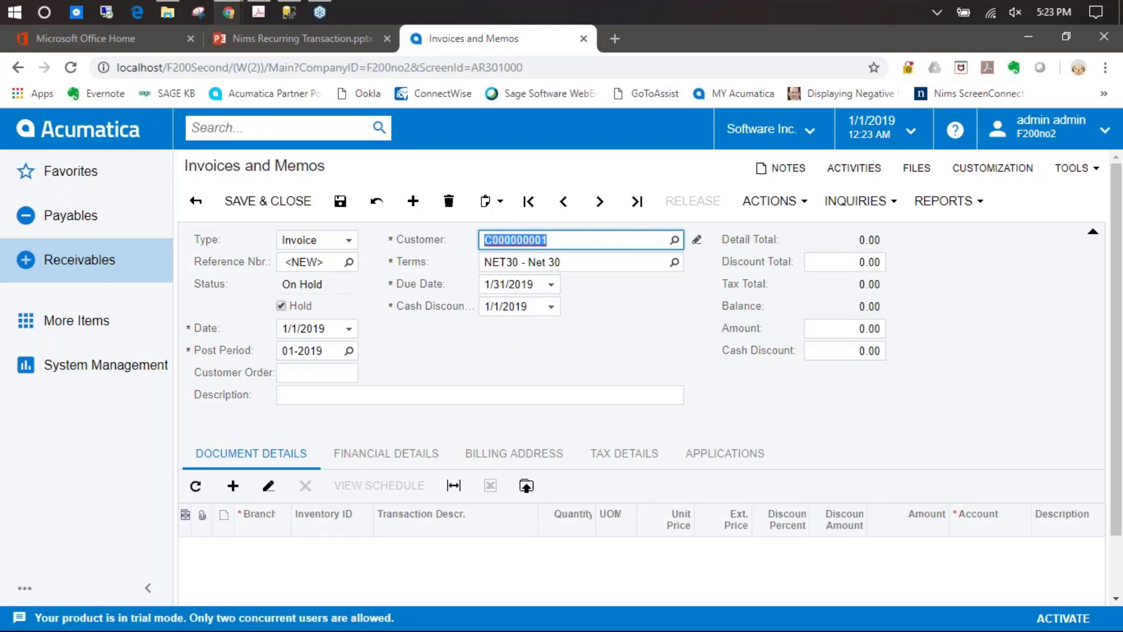
# Step: Set the new invoice's customer order to "service contract" and its description to "Service Contract"
pyautogui.click(325, 374)
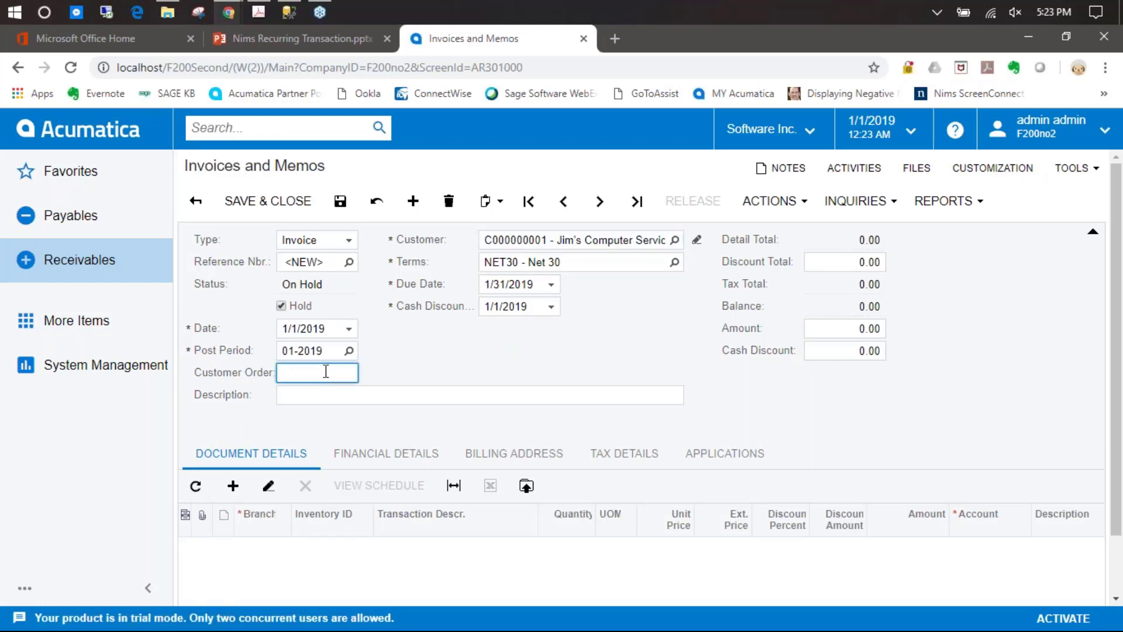
pyautogui.write('service')
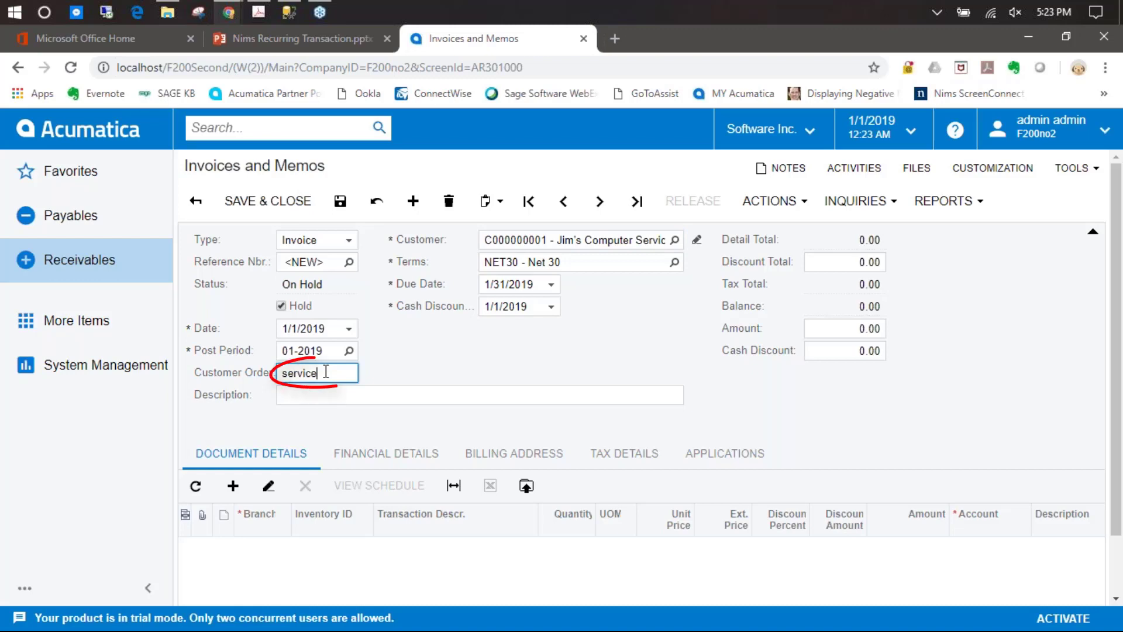
pyautogui.write(' contract')
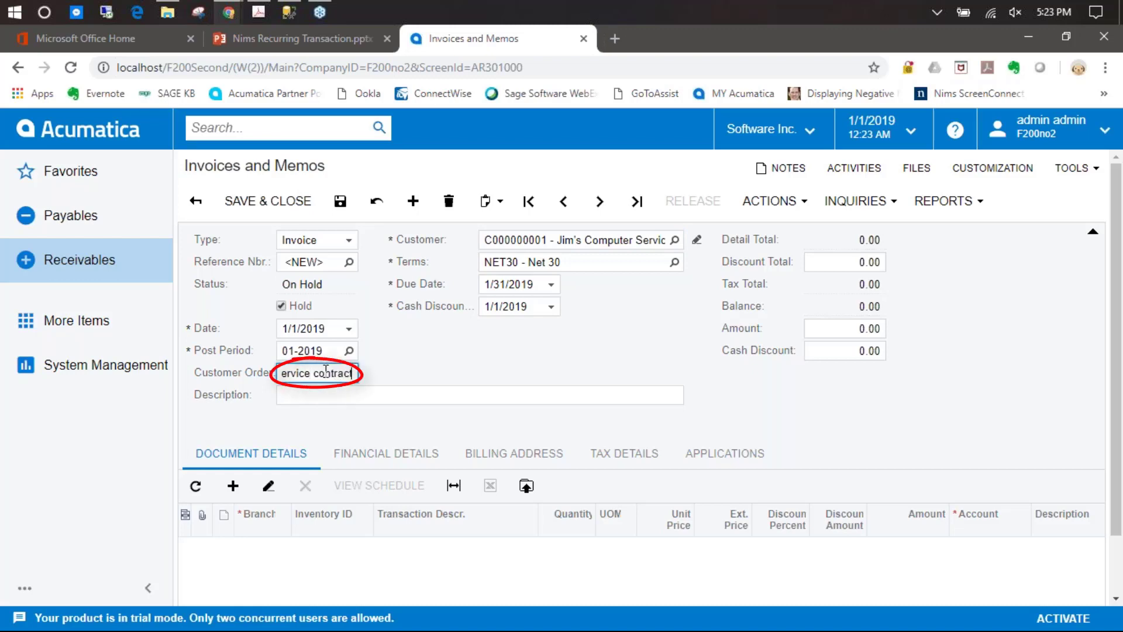
pyautogui.press('Tab')
pyautogui.write('Ser')
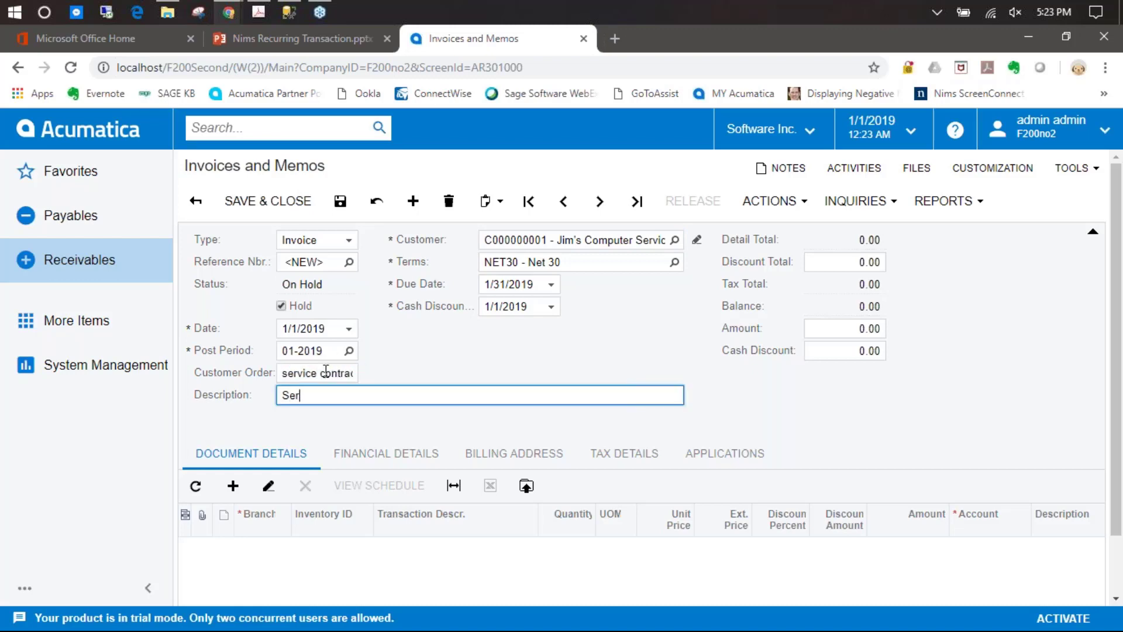
pyautogui.write('vice Contract')
# Step: Add a detail line described "Service Contract" with an extended price of 500, keeping the default account and subaccount
pyautogui.click(331, 543)
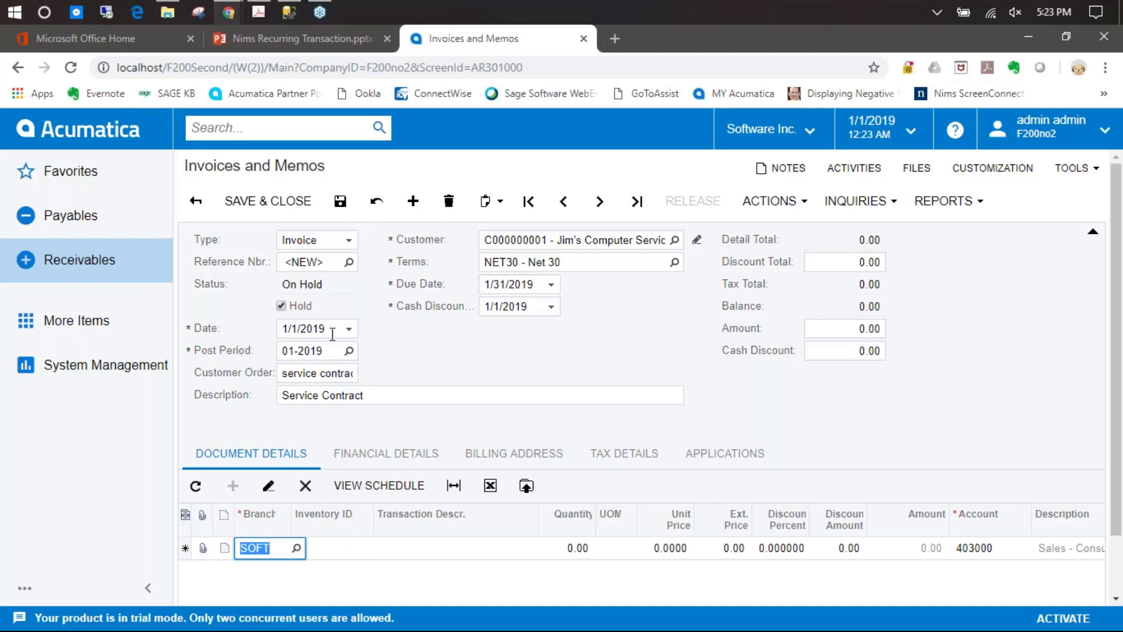
pyautogui.click(415, 556)
pyautogui.write('Service ')
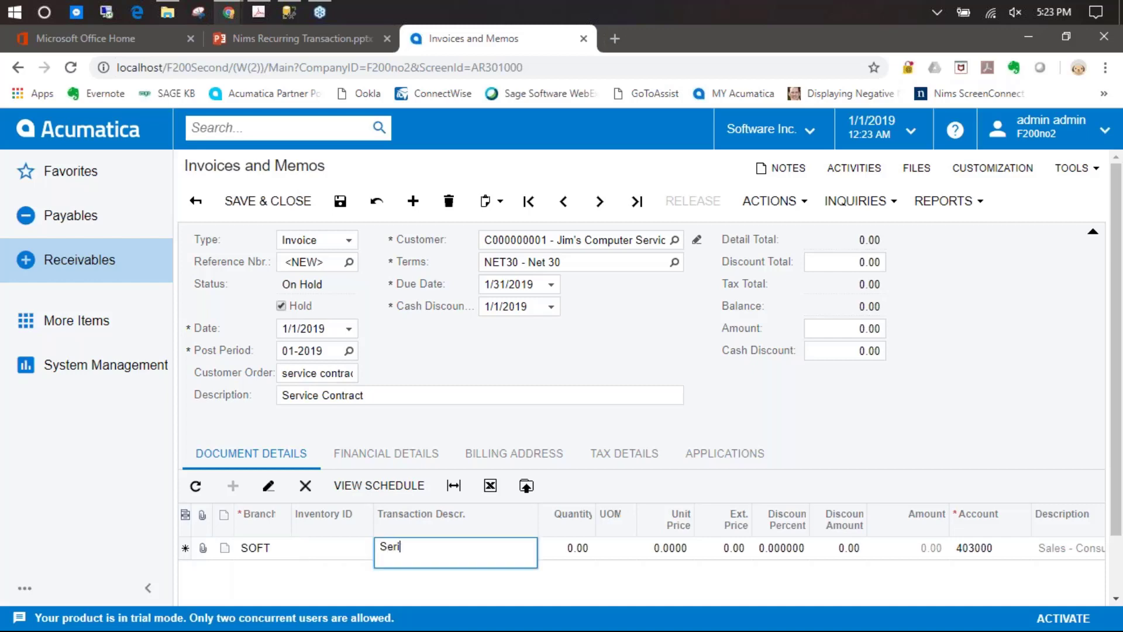
pyautogui.write('Contract')
pyautogui.click(727, 553)
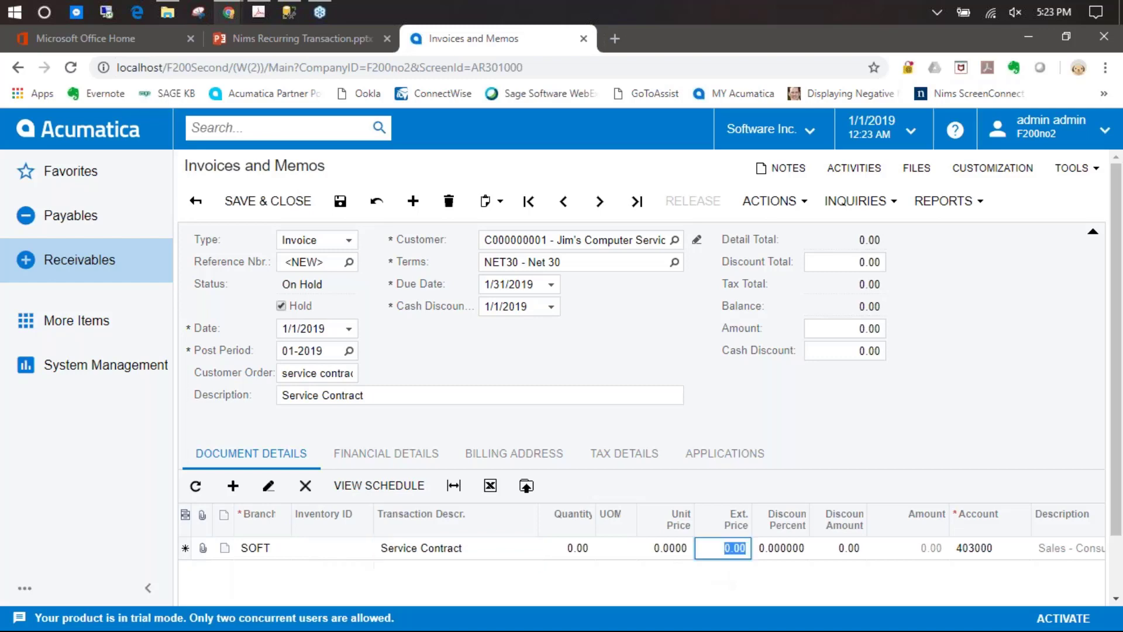
pyautogui.write('500')
pyautogui.press('Tab')
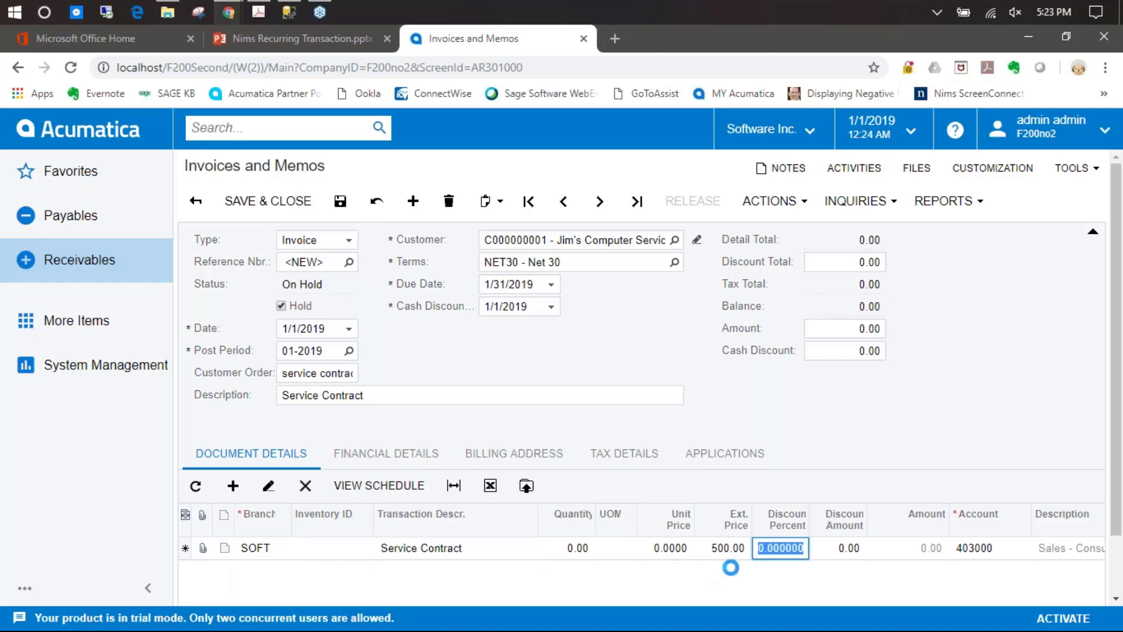
pyautogui.click(986, 553)
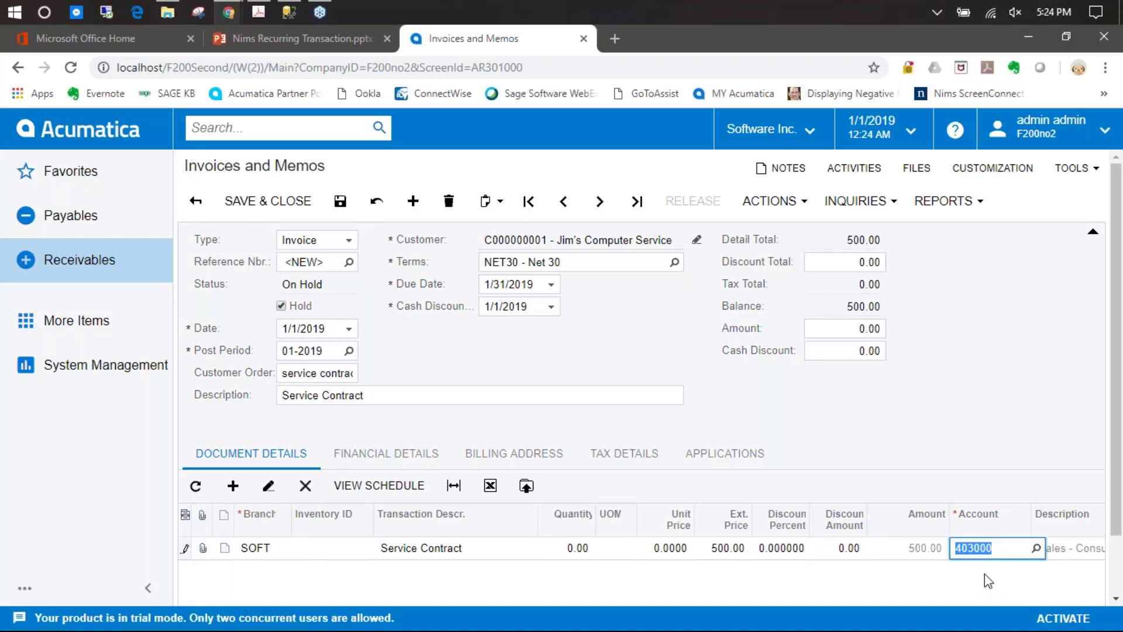
pyautogui.press('Tab')
pyautogui.press('Tab')
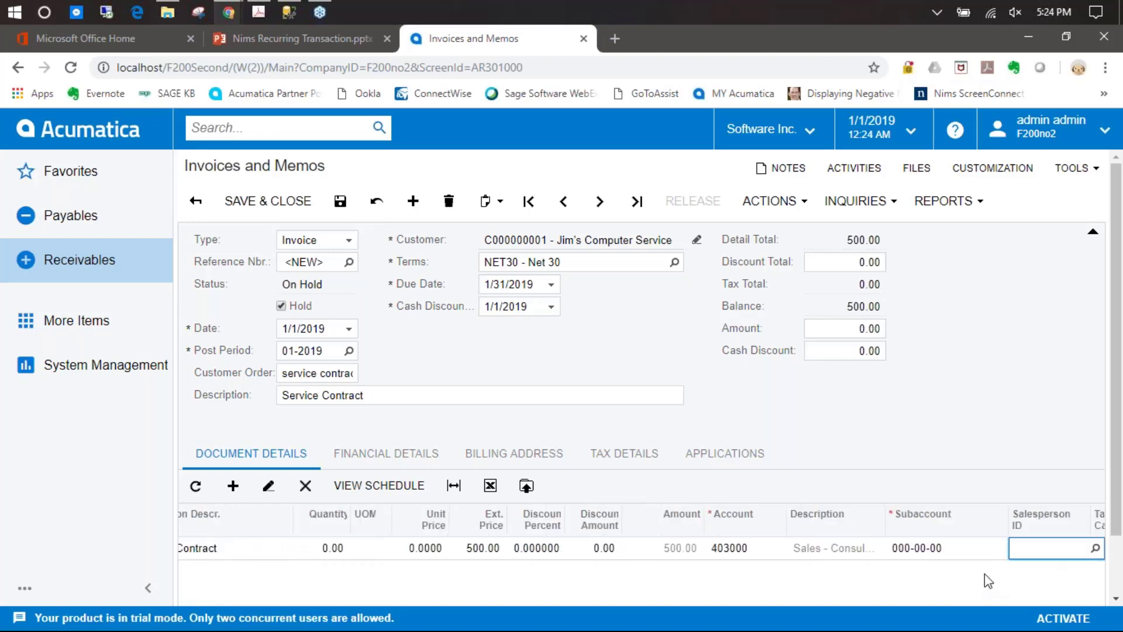
# Step: Set the invoice's total amount to 500, and save it after taking it off hold
pyautogui.click(849, 325)
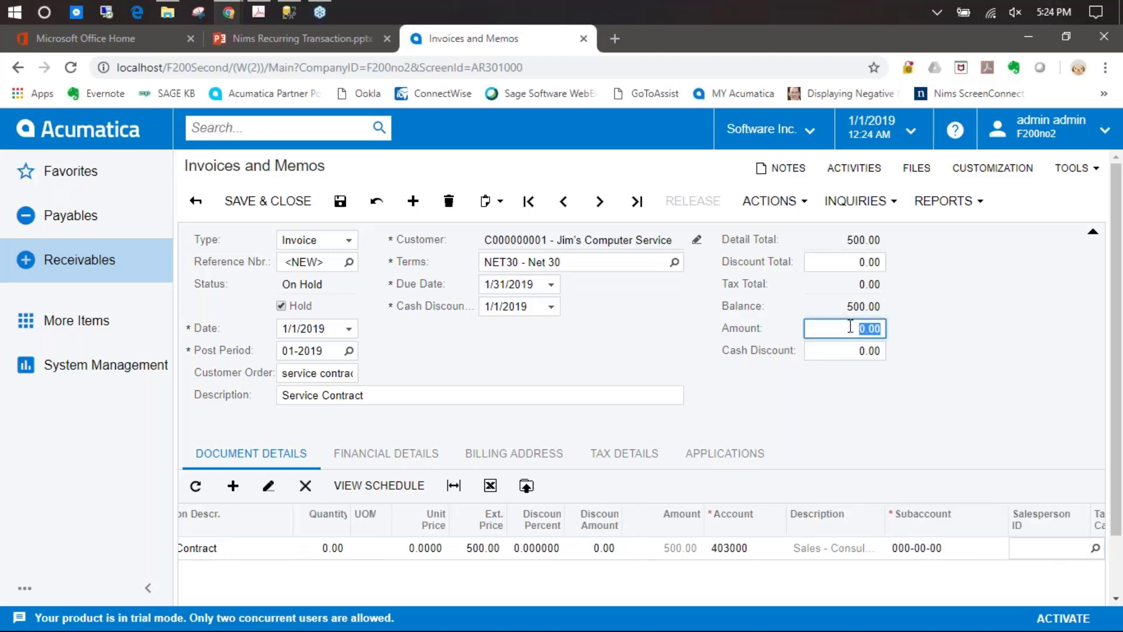
pyautogui.write('500')
pyautogui.press('Tab')
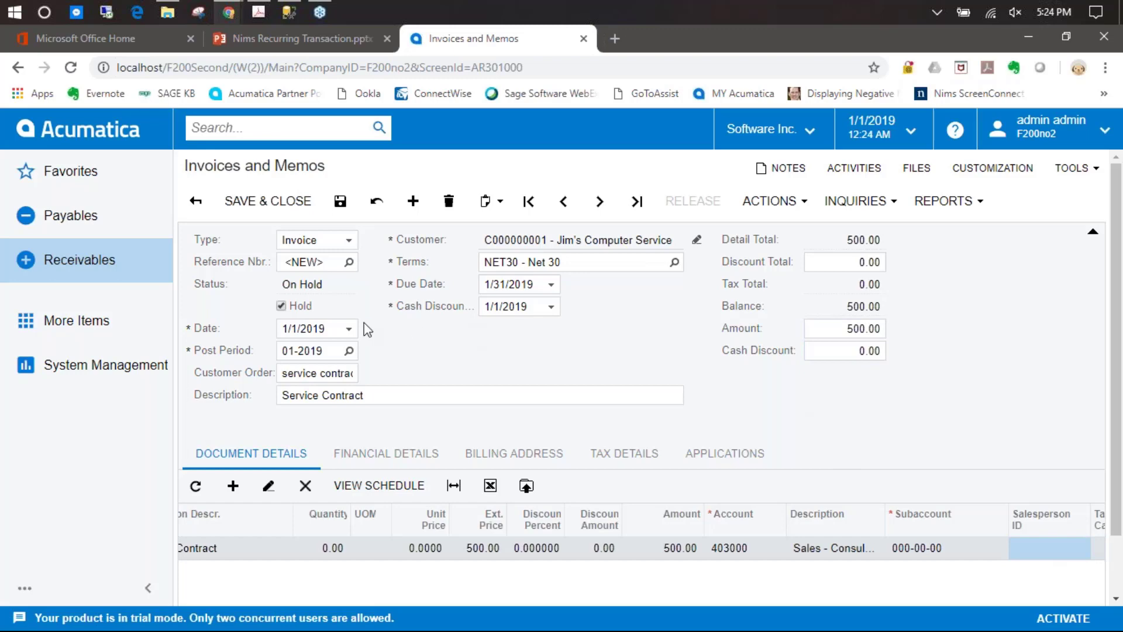
pyautogui.click(285, 307)
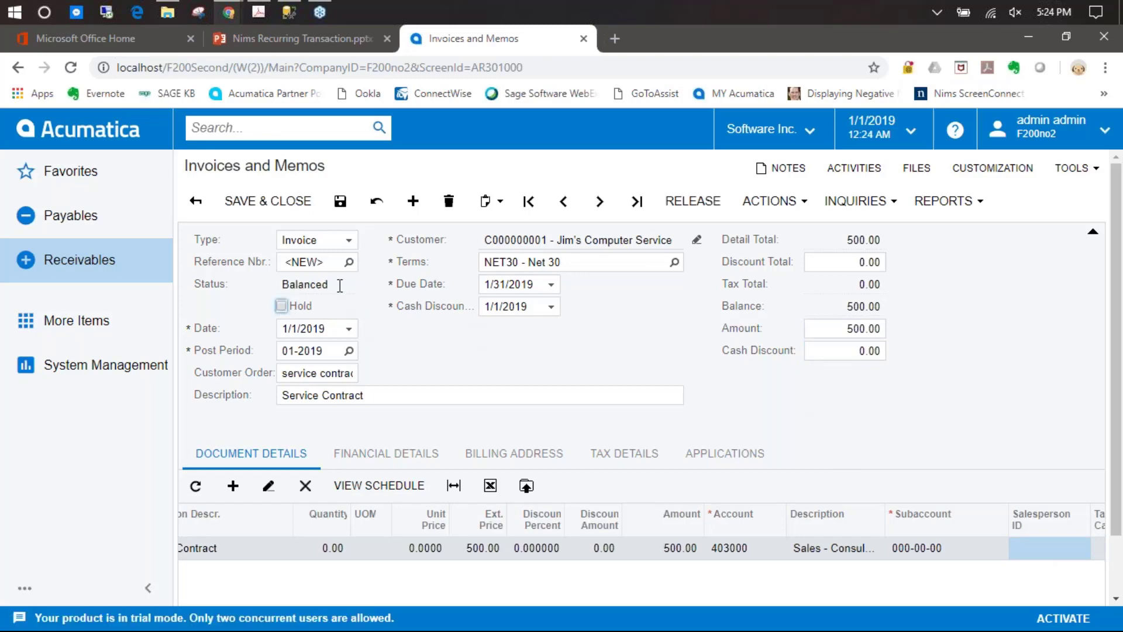
pyautogui.click(341, 202)
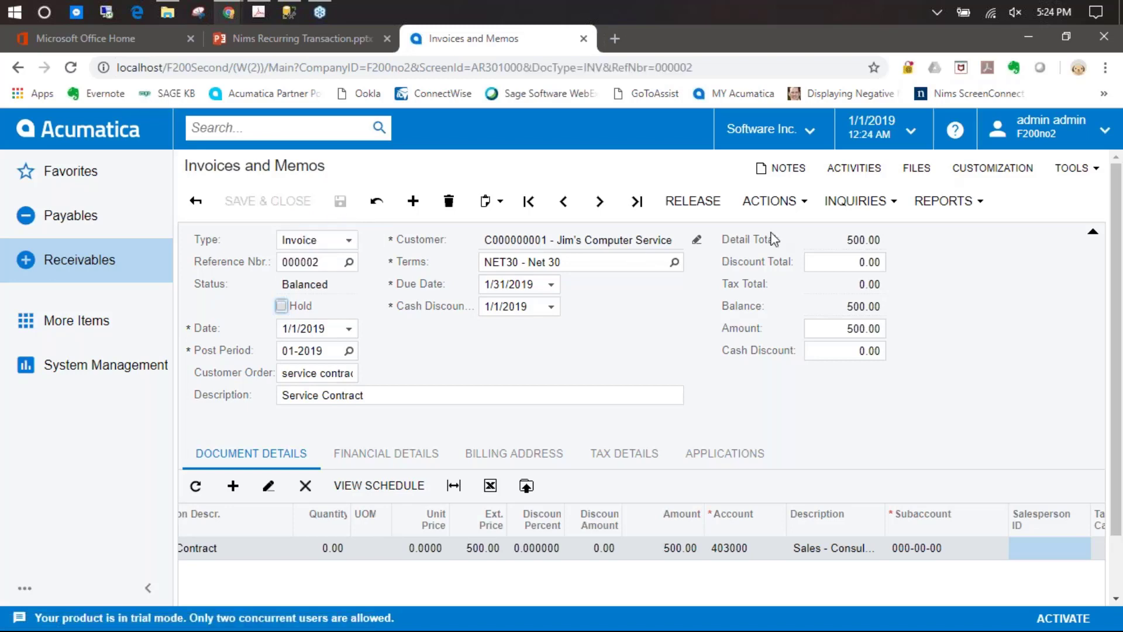
pyautogui.click(805, 201)
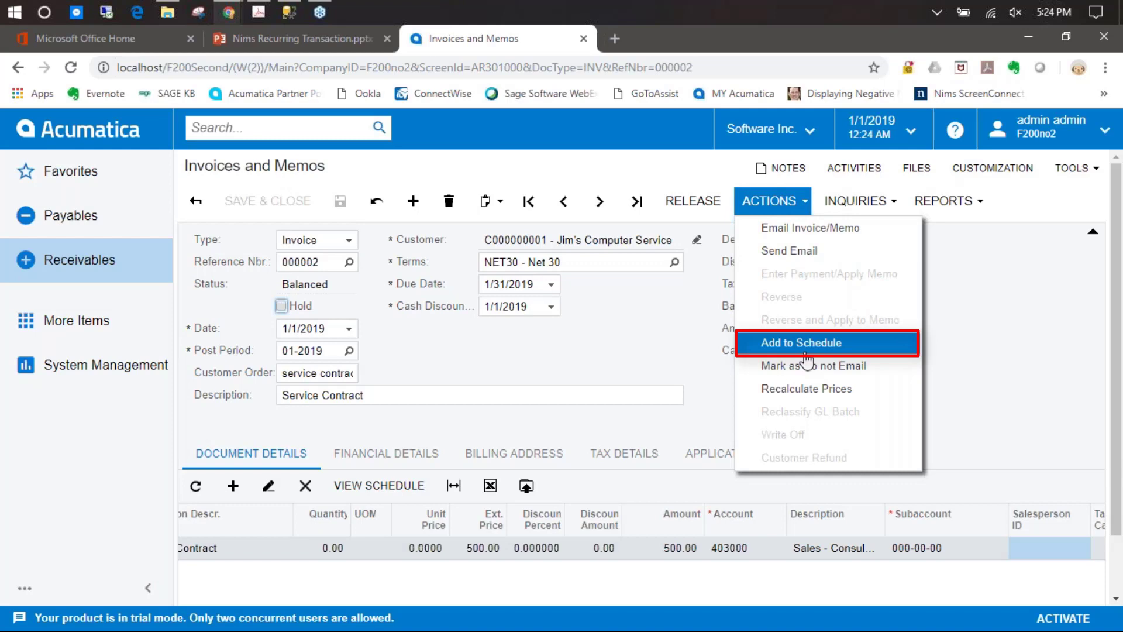
pyautogui.click(664, 300)
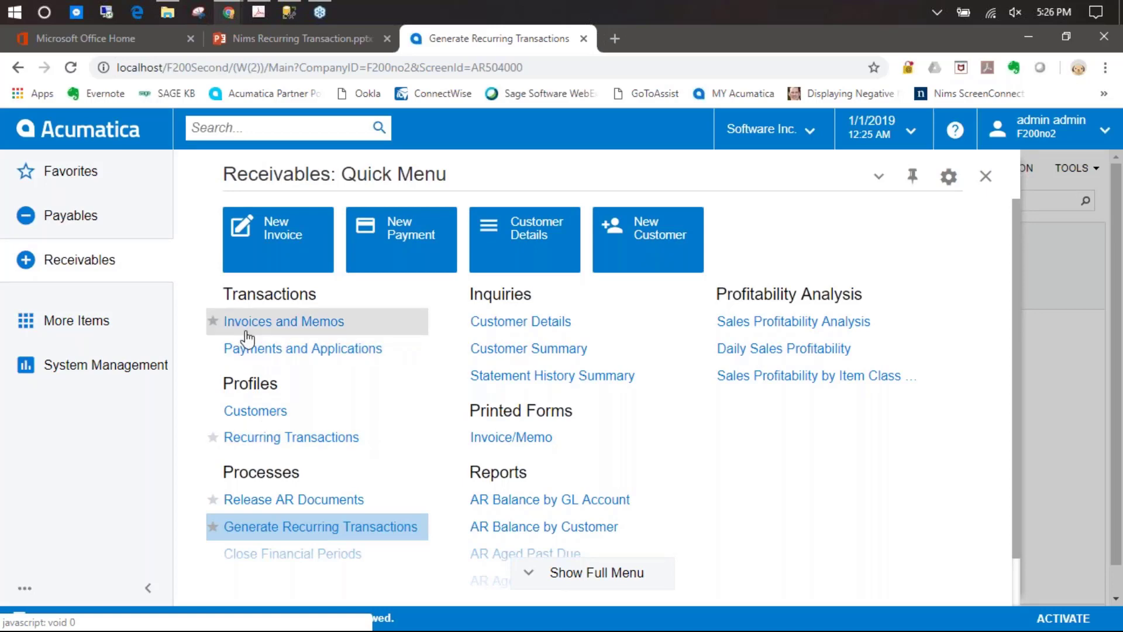
# Step: Start a new receivables recurring transaction and add the 500.00 Service Contract invoice to its document list
pyautogui.click(269, 439)
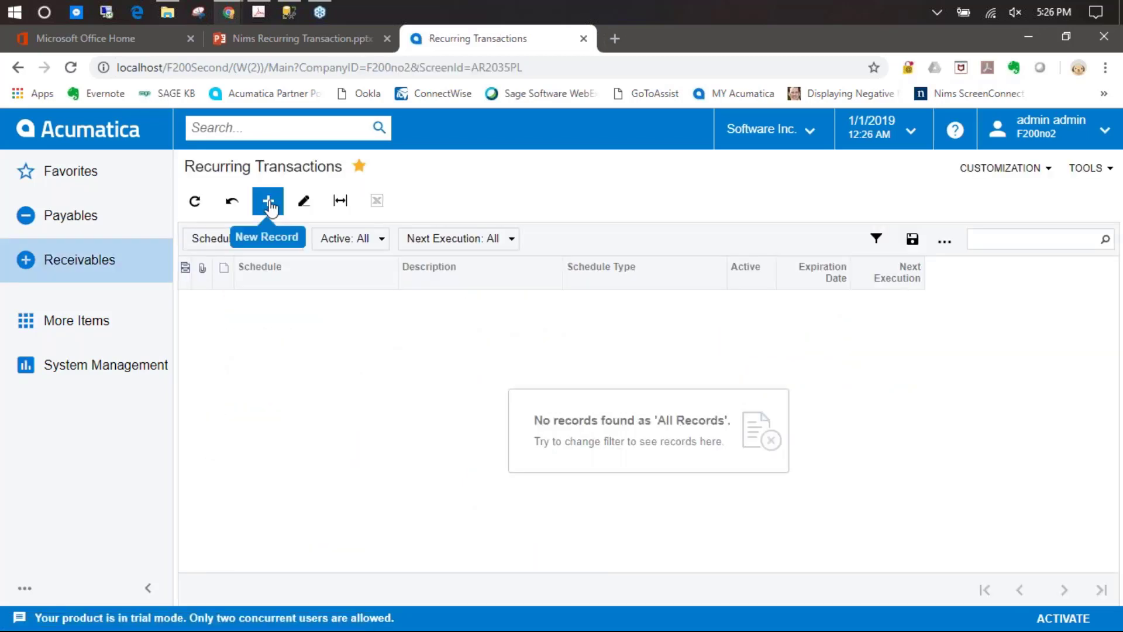
pyautogui.click(268, 202)
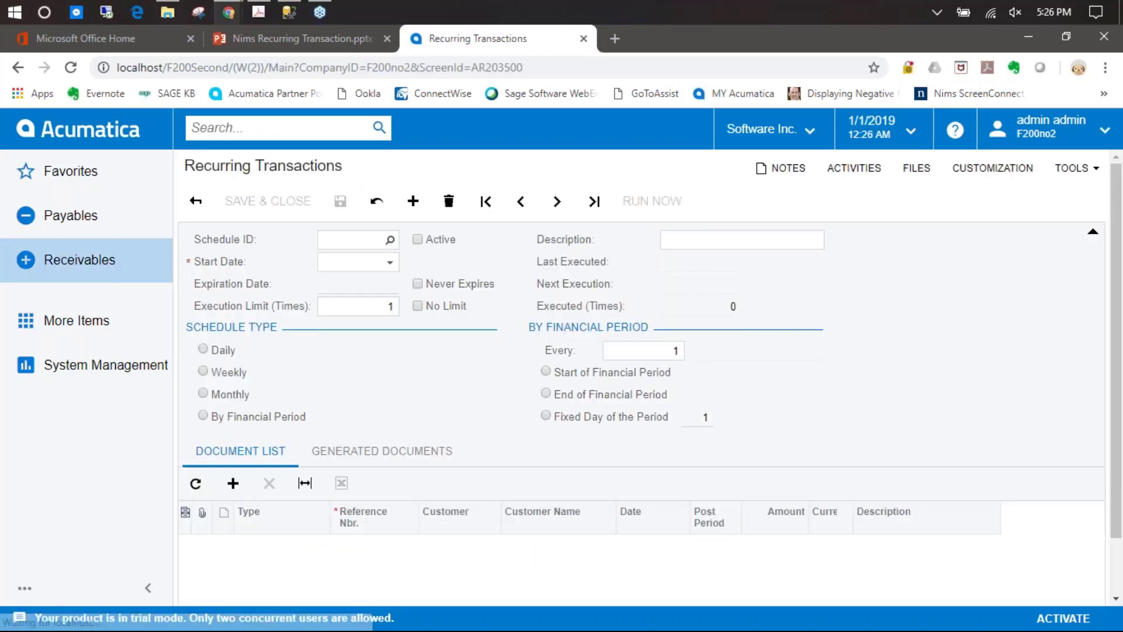
pyautogui.scroll(-1, 257, 422)
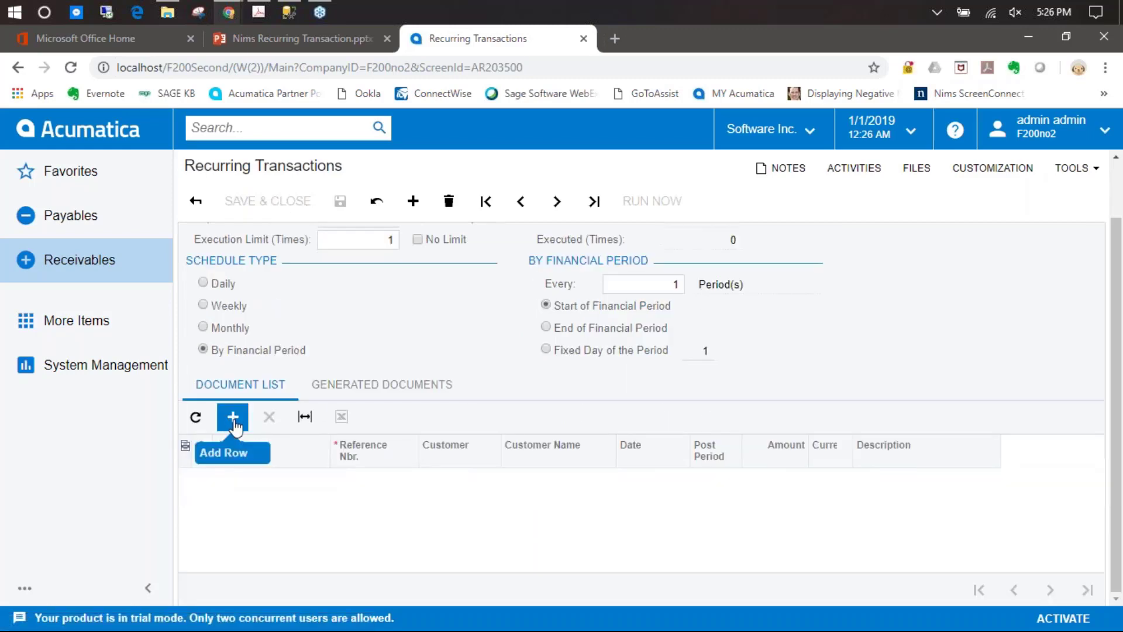
pyautogui.click(234, 420)
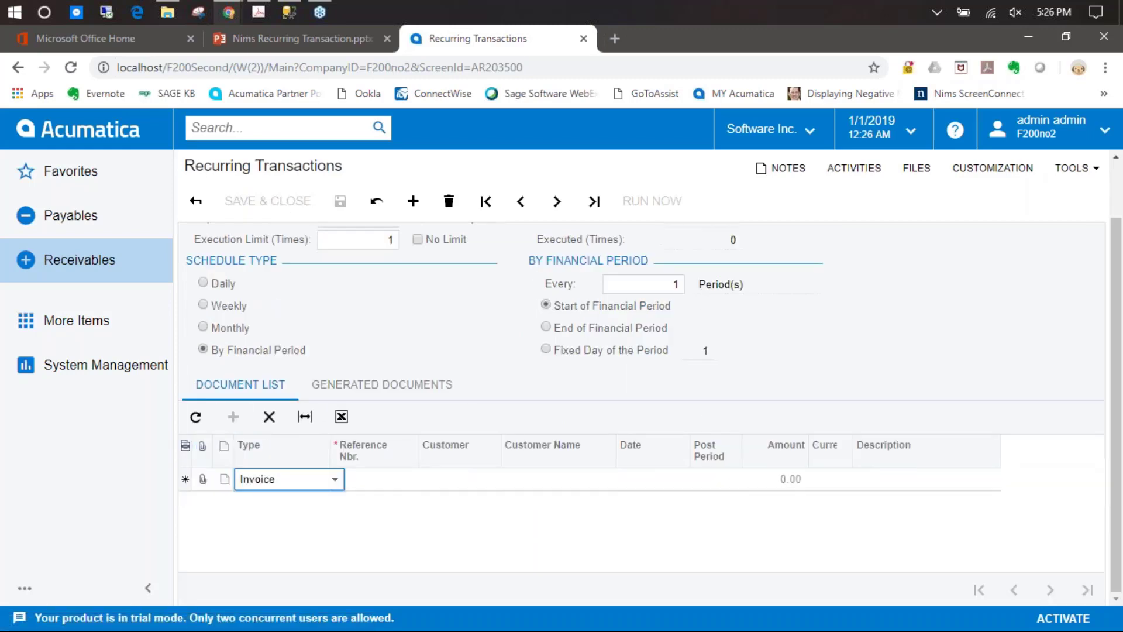
pyautogui.click(382, 484)
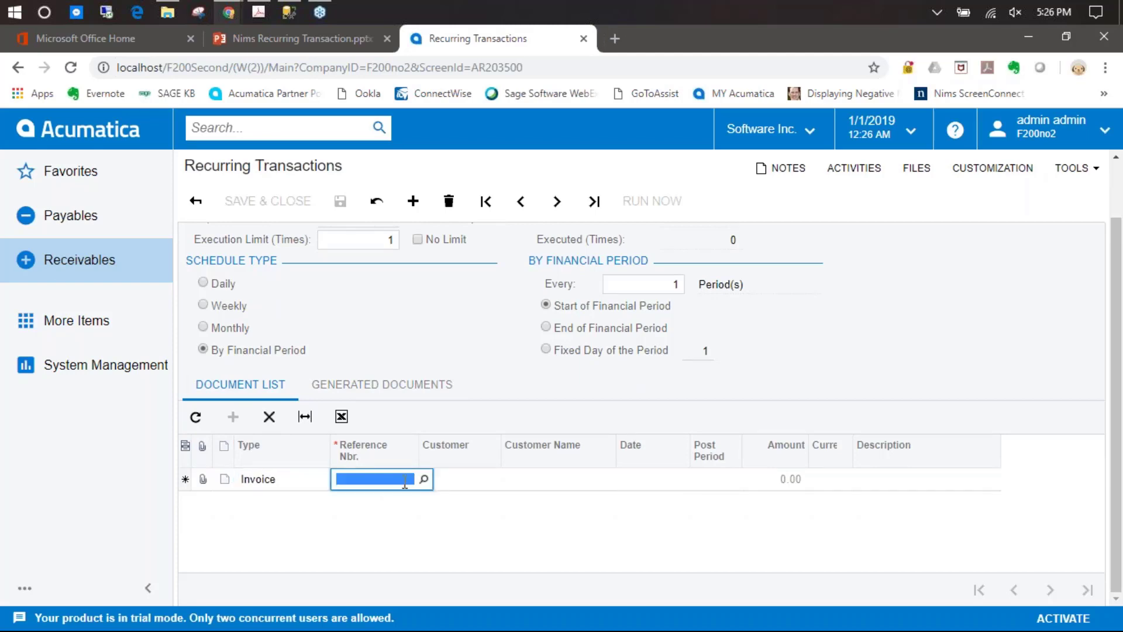
pyautogui.click(424, 480)
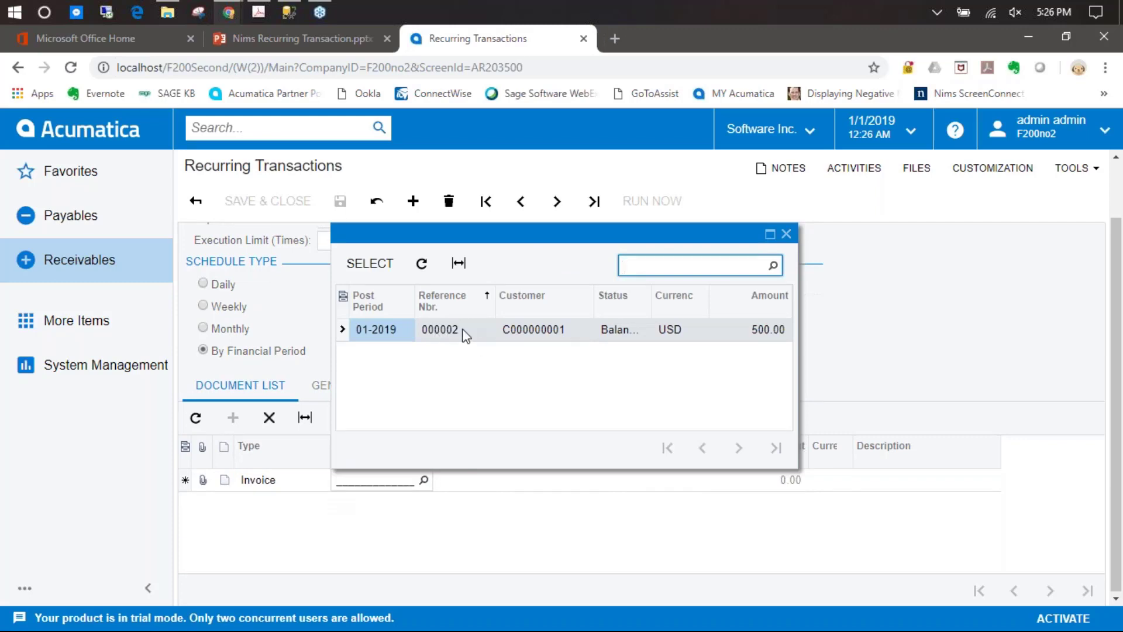
pyautogui.doubleClick(439, 332)
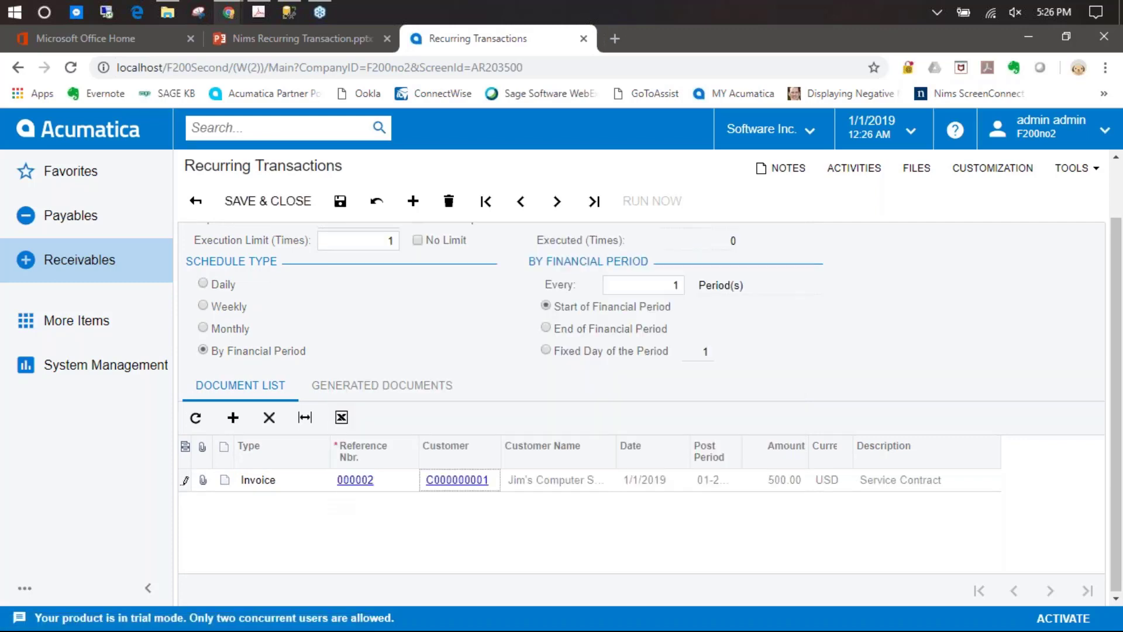
# Step: Set the new recurring transaction's description to "Service Contract"
pyautogui.scroll(1, 643, 386)
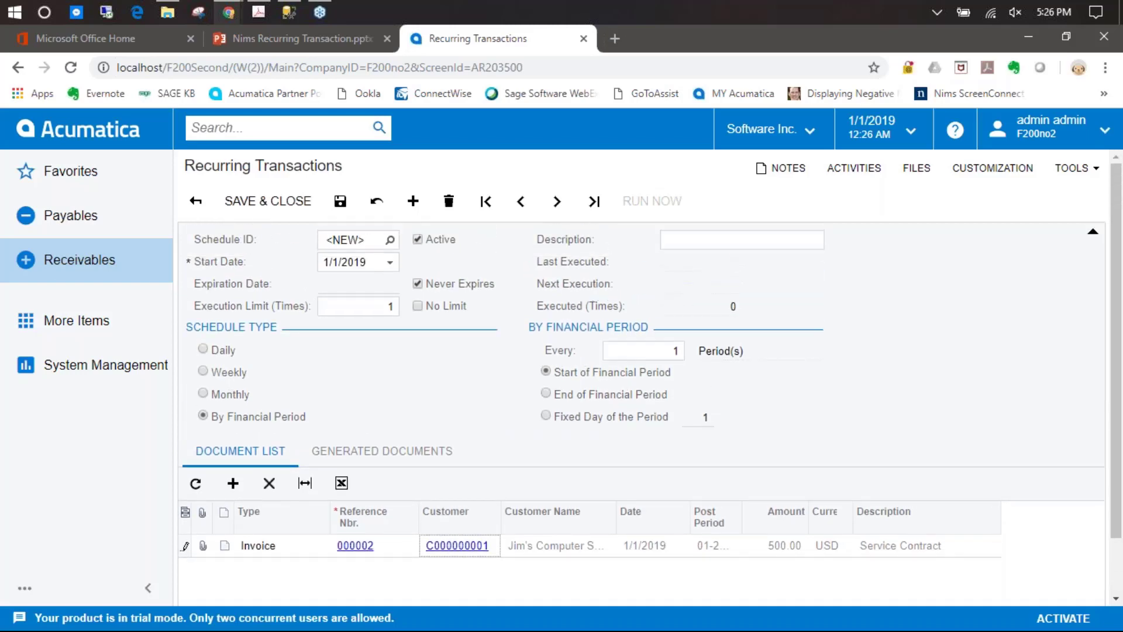
pyautogui.click(713, 240)
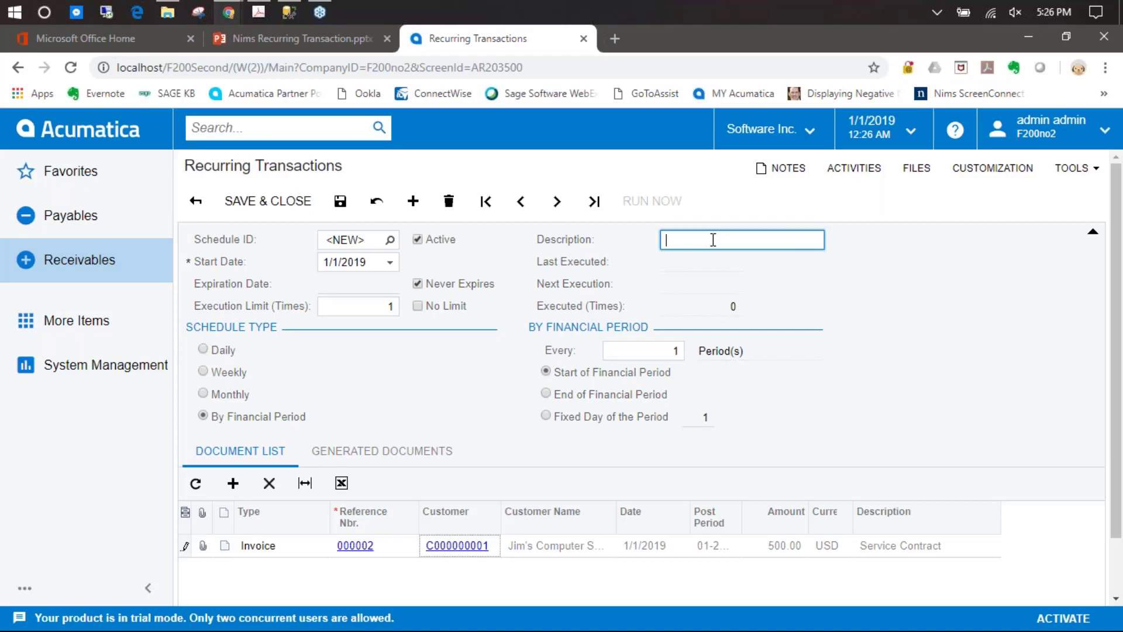
pyautogui.write('Srevice C')
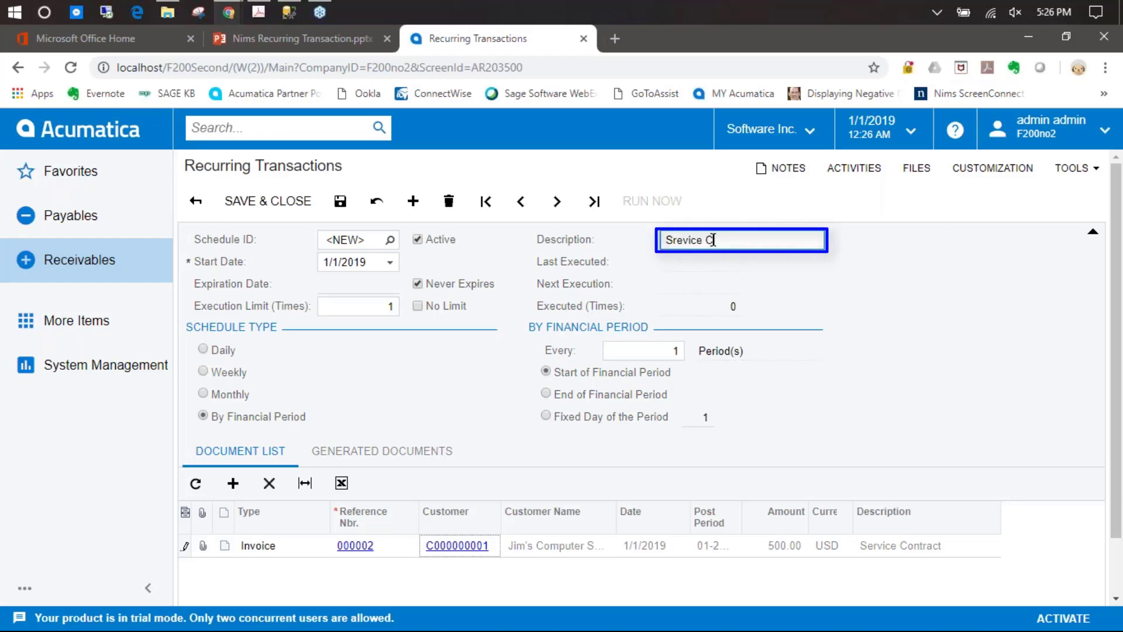
pyautogui.press('BackSpace')
pyautogui.press('BackSpace')
pyautogui.press('BackSpace')
pyautogui.press('BackSpace')
pyautogui.press('BackSpace')
pyautogui.press('BackSpace')
pyautogui.press('BackSpace')
pyautogui.press('BackSpace')
pyautogui.press('BackSpace')
pyautogui.write('Serc')
pyautogui.press('BackSpace')
pyautogui.write('vice Contract')
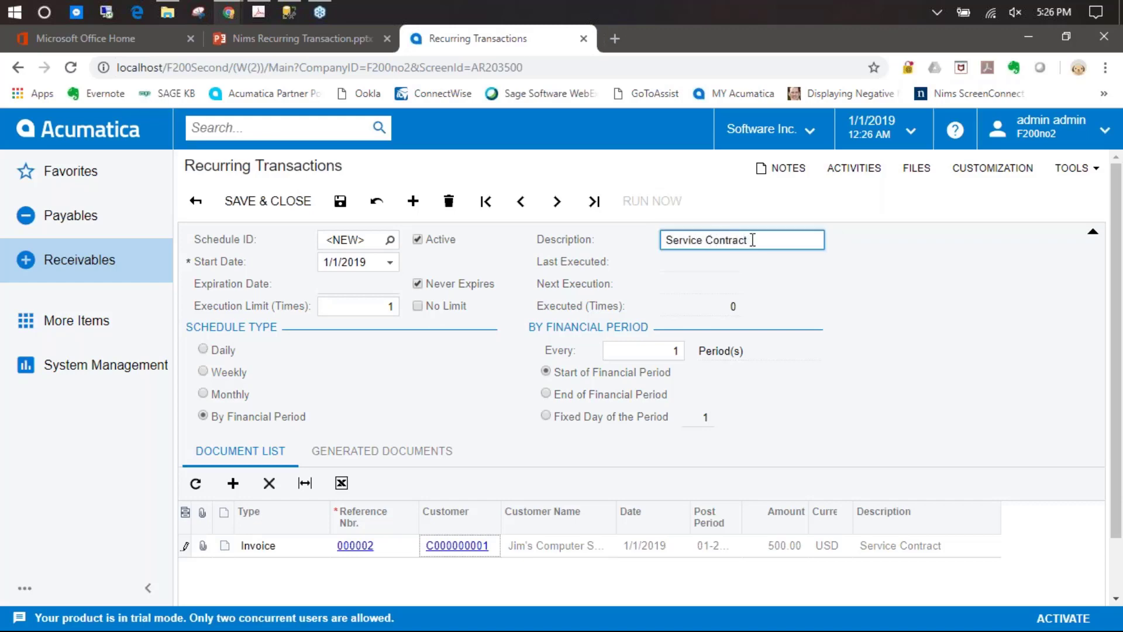
# Step: Turn off Never Expires, set the schedule's expiration date to 1/1/2020, and limit it to 12 executions
pyautogui.click(417, 283)
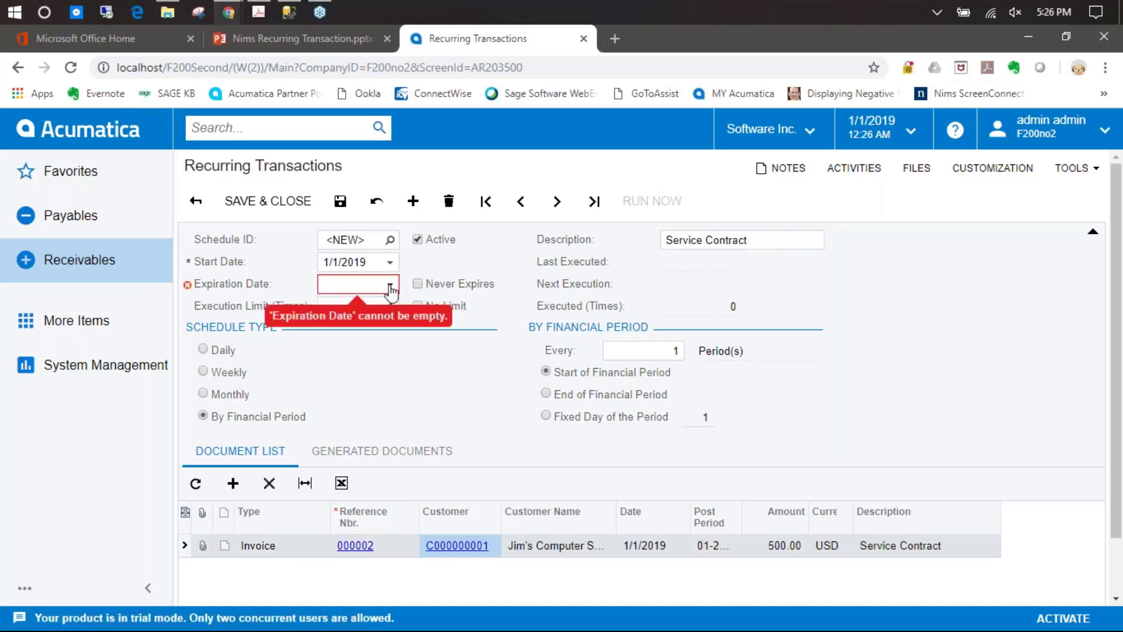
pyautogui.click(389, 285)
pyautogui.click(495, 305)
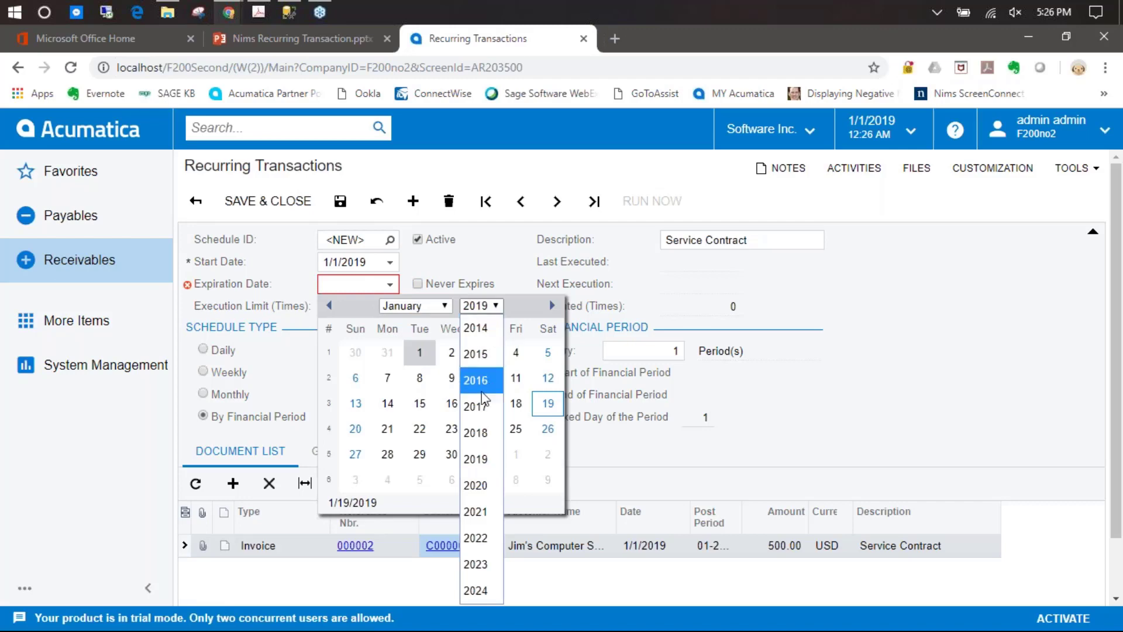
pyautogui.click(475, 485)
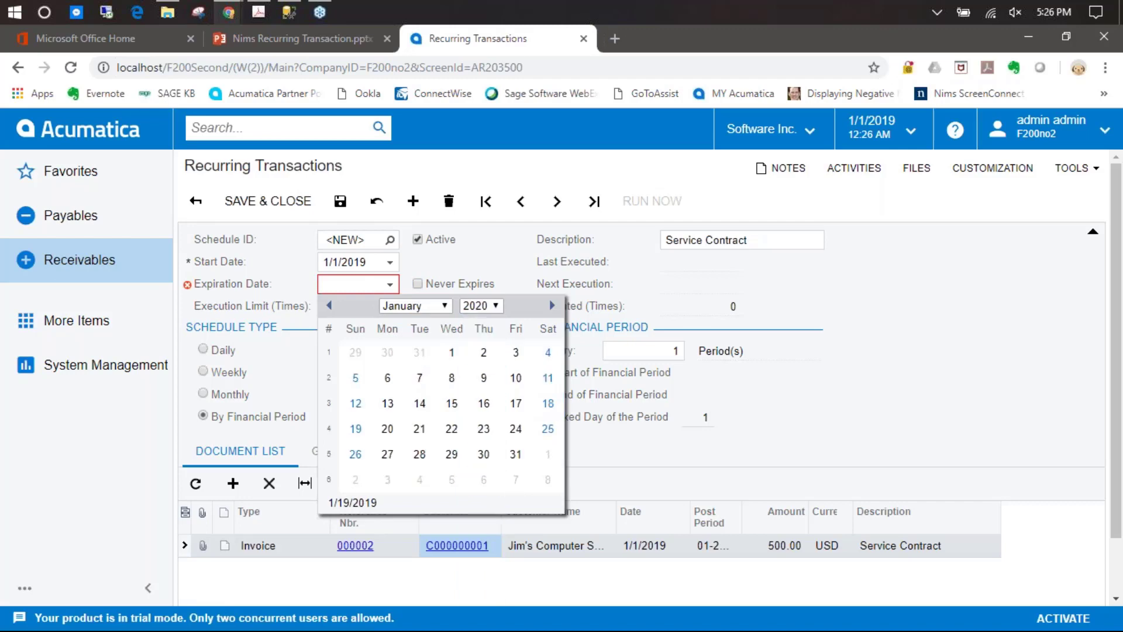
pyautogui.click(451, 353)
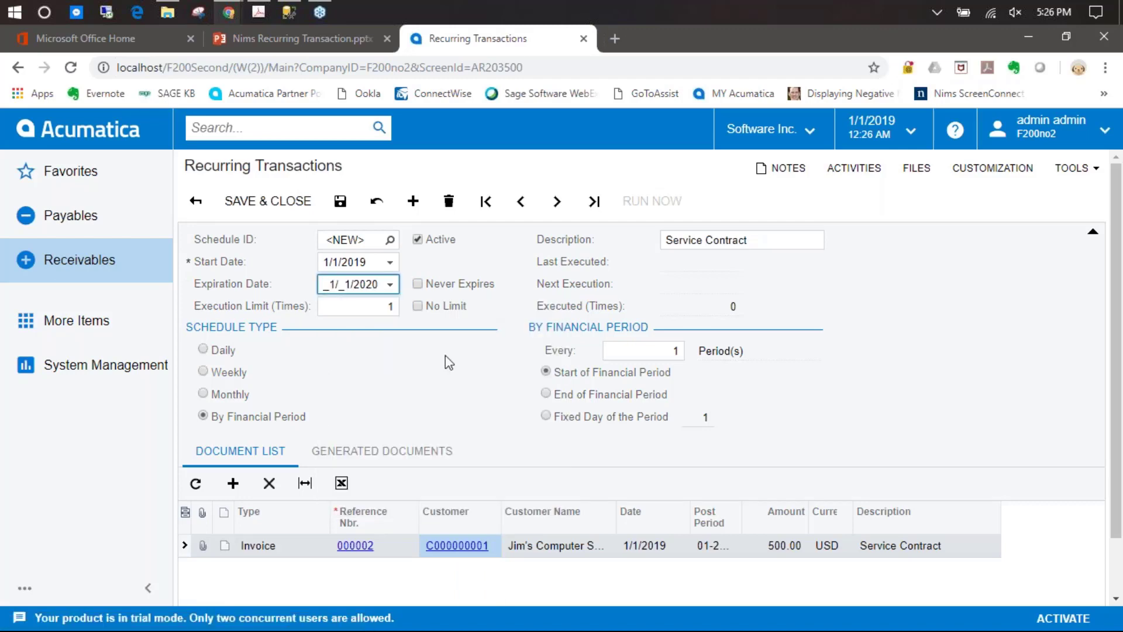
pyautogui.click(369, 307)
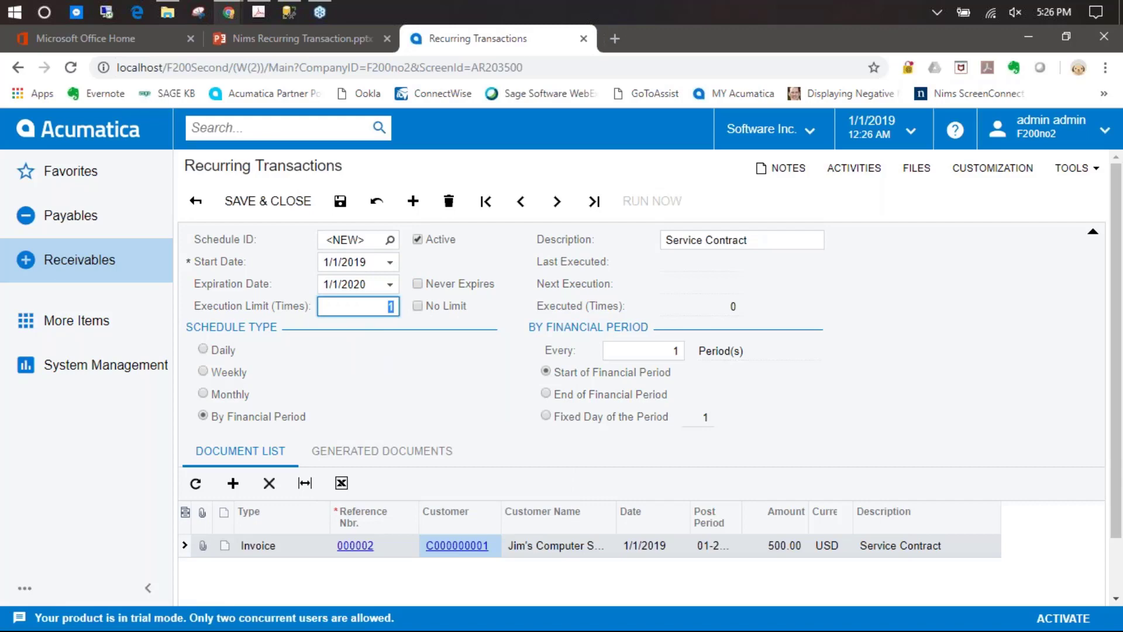
pyautogui.write('12')
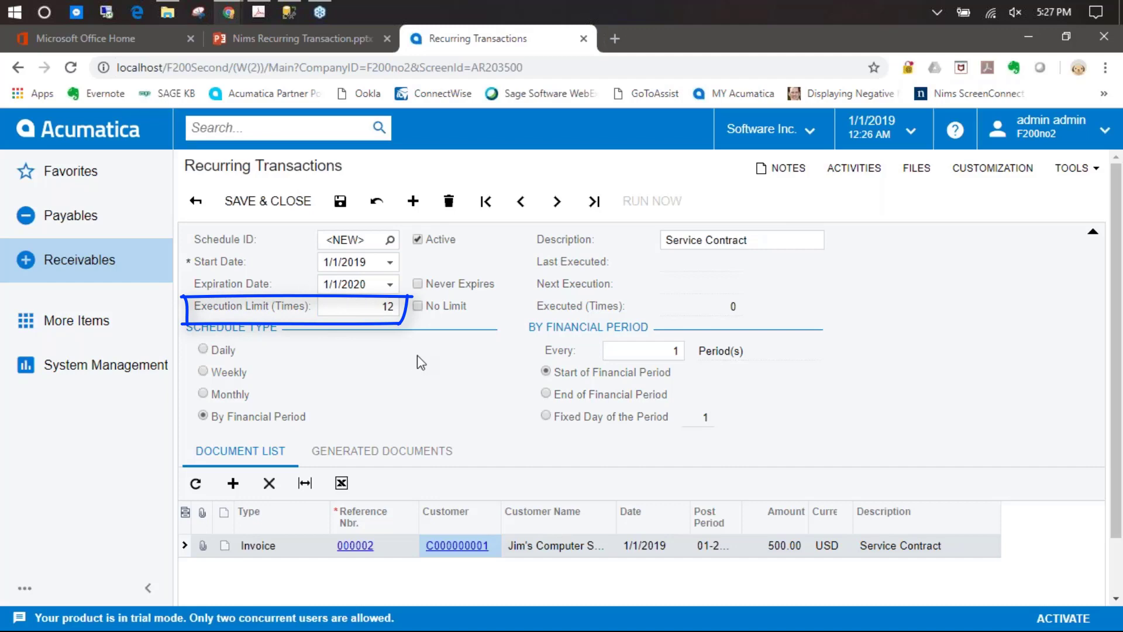
# Step: Set the schedule type to Monthly and save the Service Contract recurring transaction
pyautogui.click(227, 394)
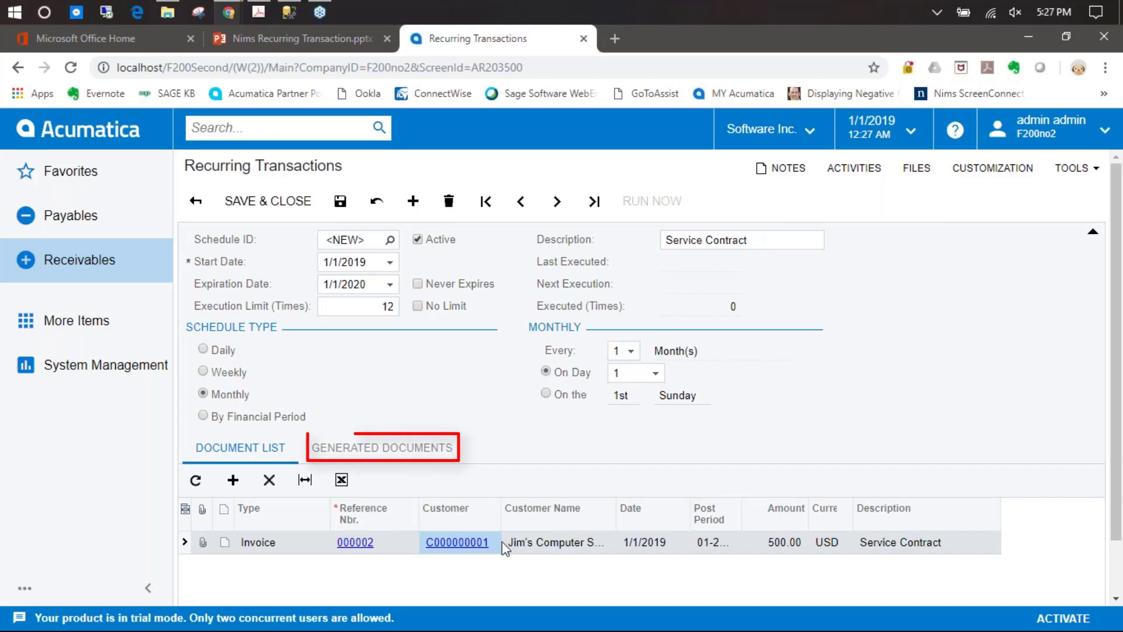
pyautogui.click(393, 452)
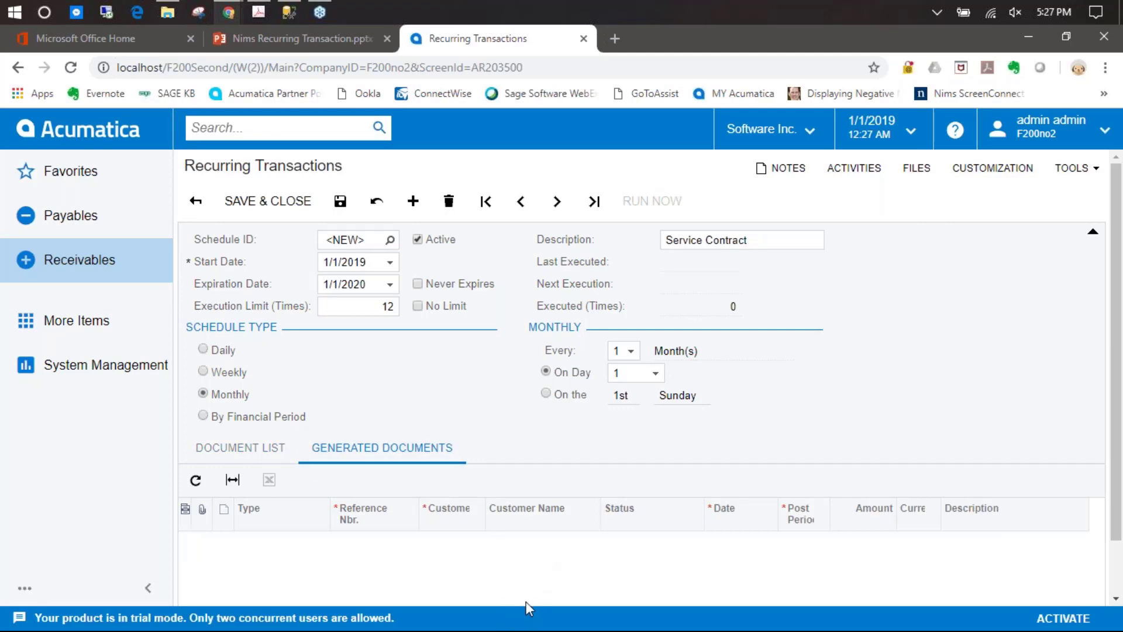
pyautogui.click(274, 449)
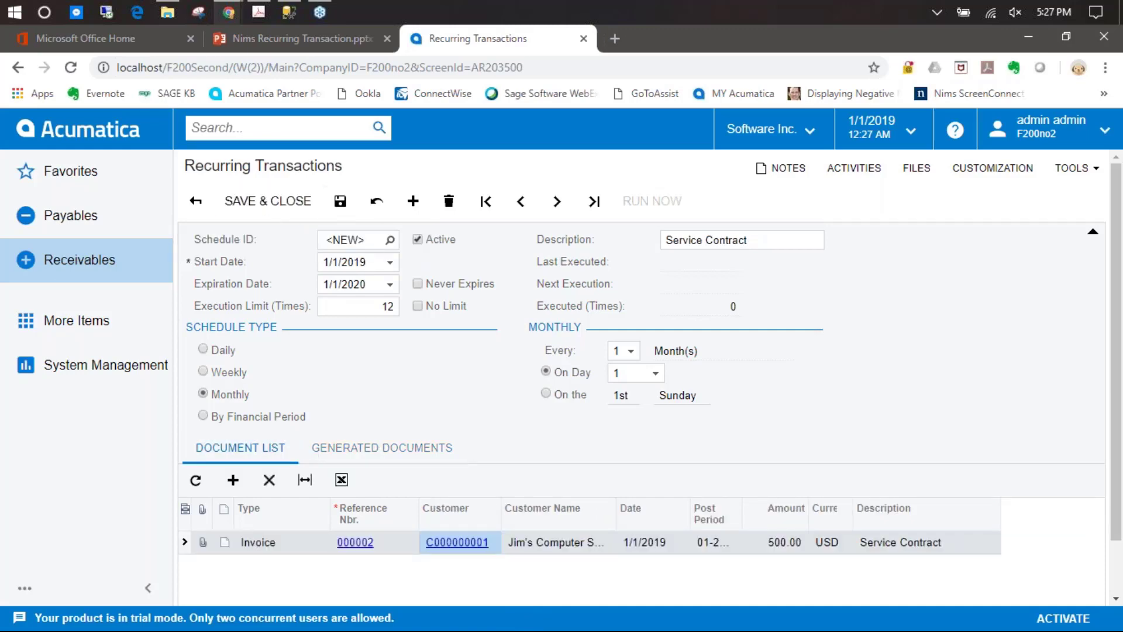
pyautogui.click(339, 201)
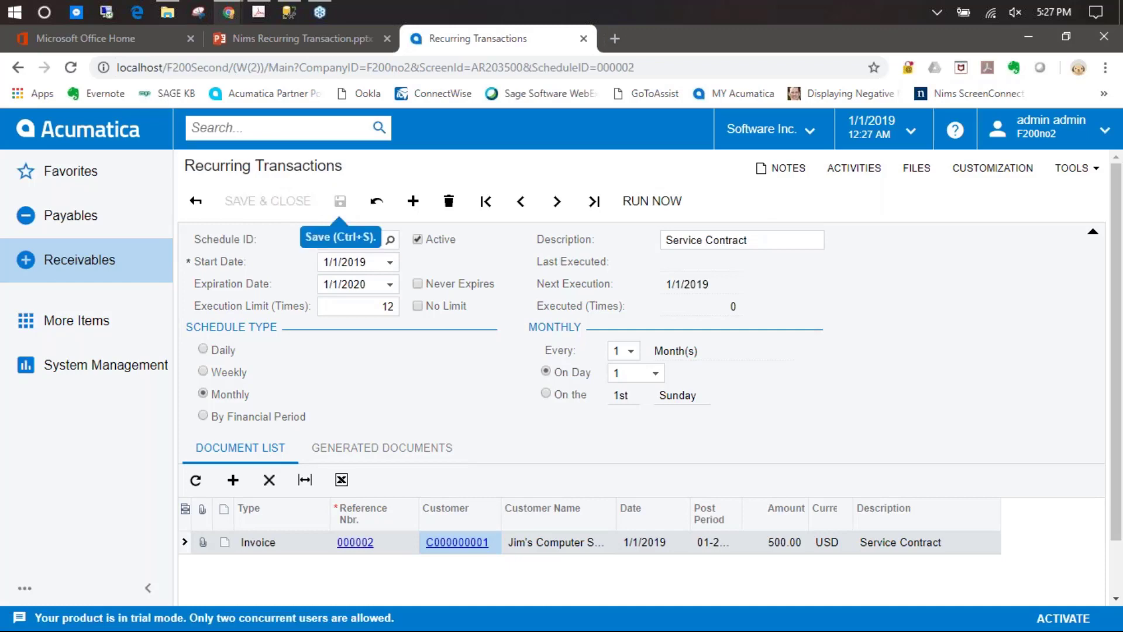
pyautogui.moveTo(625, 268)
pyautogui.mouseDown()
pyautogui.moveTo(587, 268)
pyautogui.moveTo(682, 298)
pyautogui.moveTo(718, 287)
pyautogui.mouseUp()
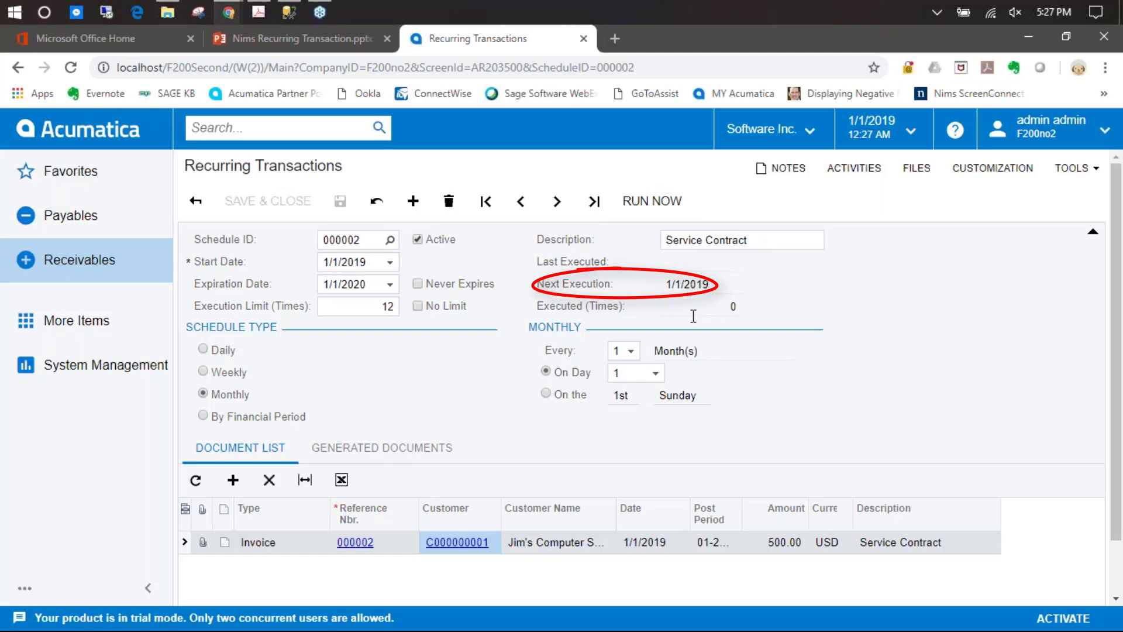
pyautogui.press('Escape')
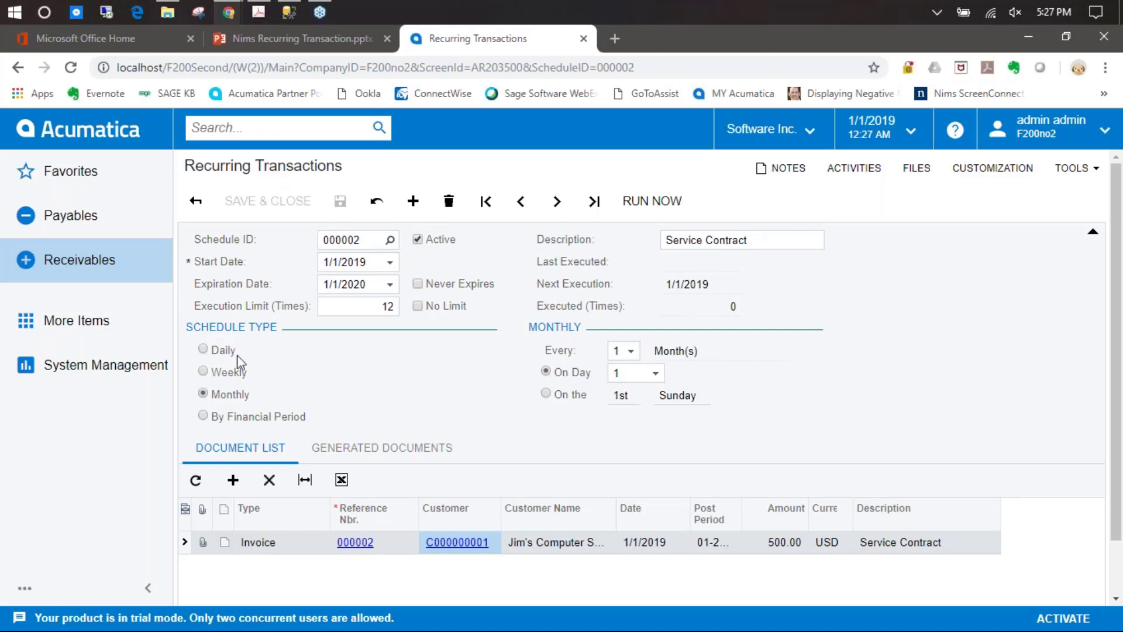
# Step: Generate the receivables recurring transactions for the Service Contract schedule only, keeping the 1/1/2019 execution date and one execution
pyautogui.click(101, 264)
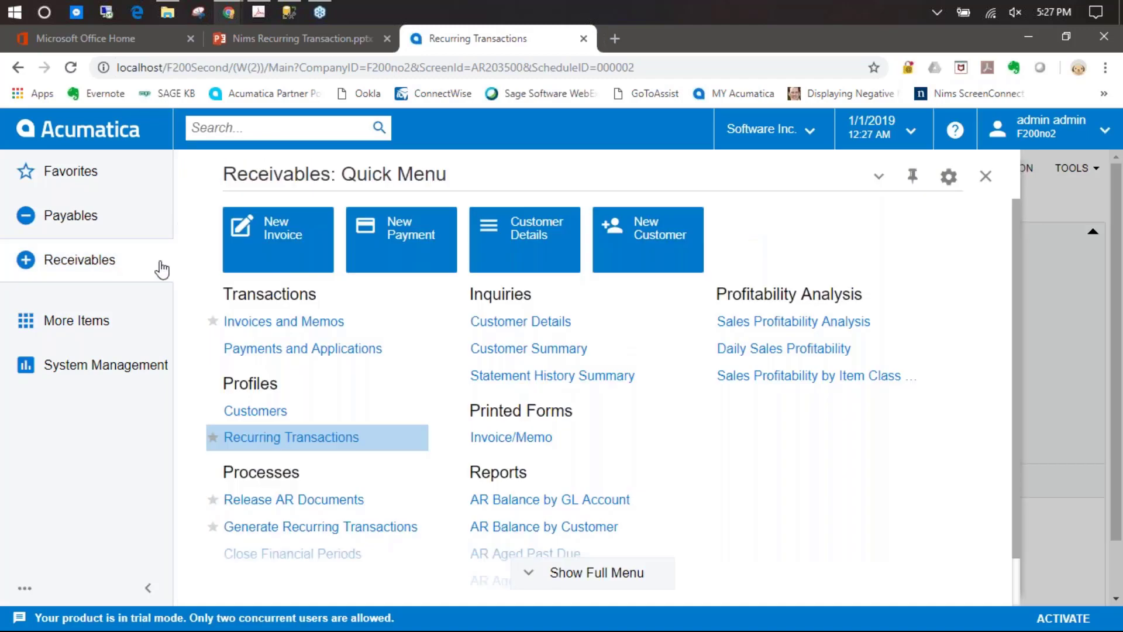
pyautogui.click(379, 529)
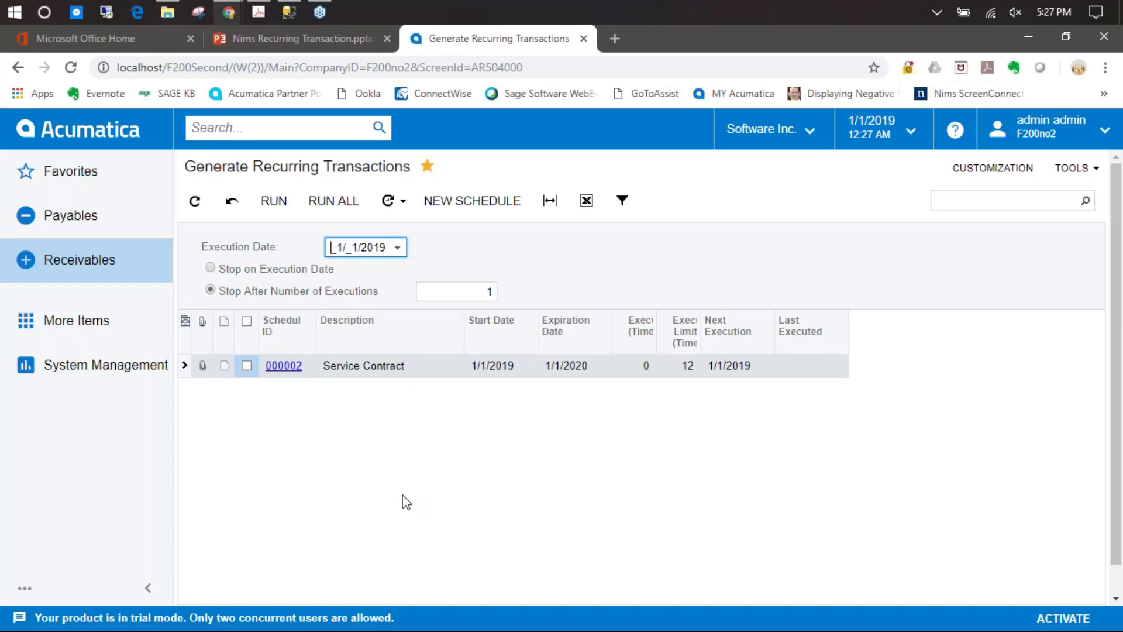
pyautogui.click(405, 209)
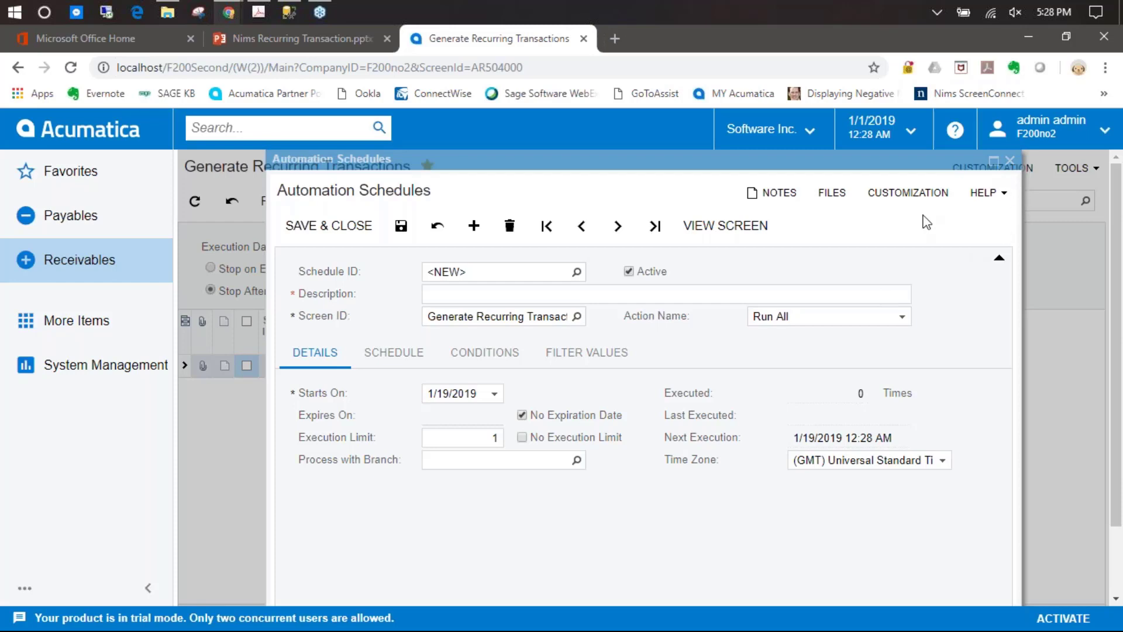
pyautogui.click(1009, 162)
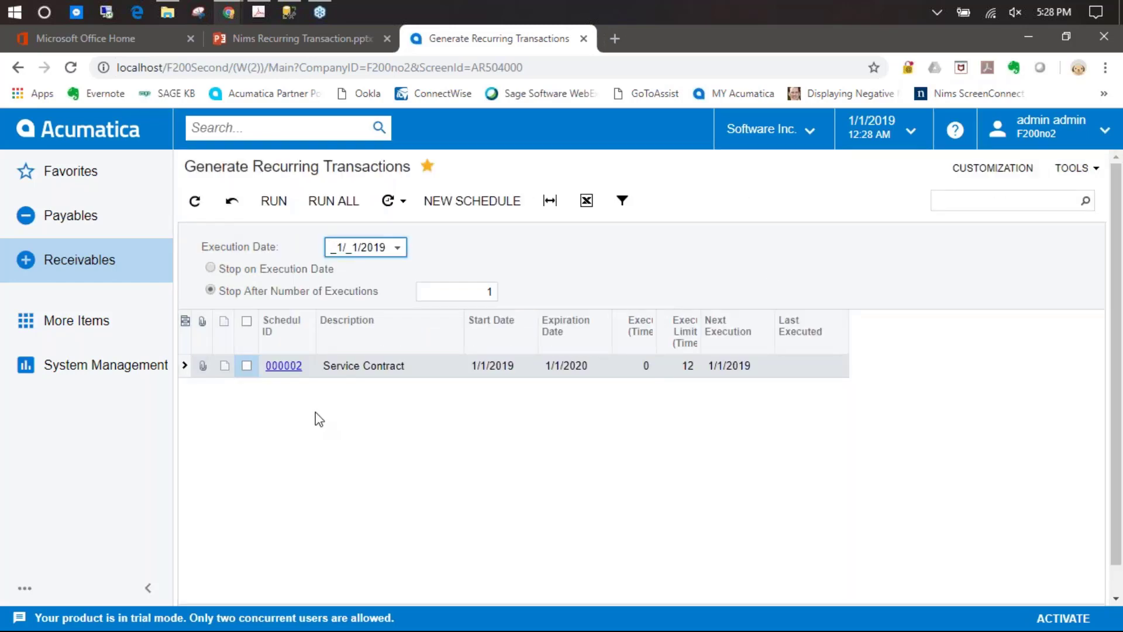
pyautogui.click(246, 367)
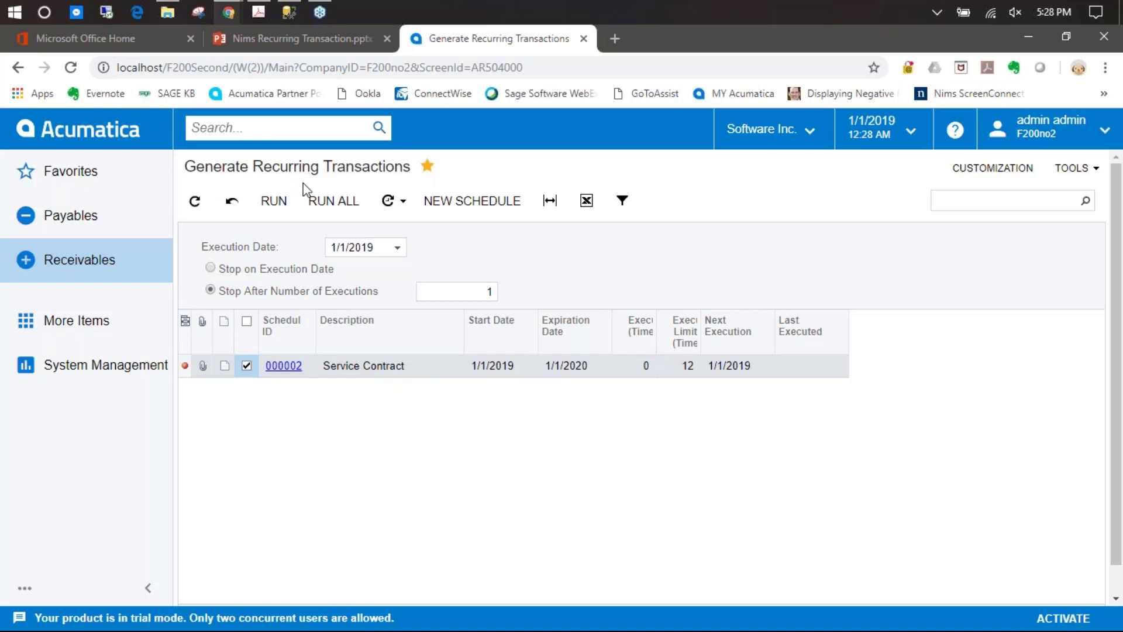
pyautogui.click(274, 203)
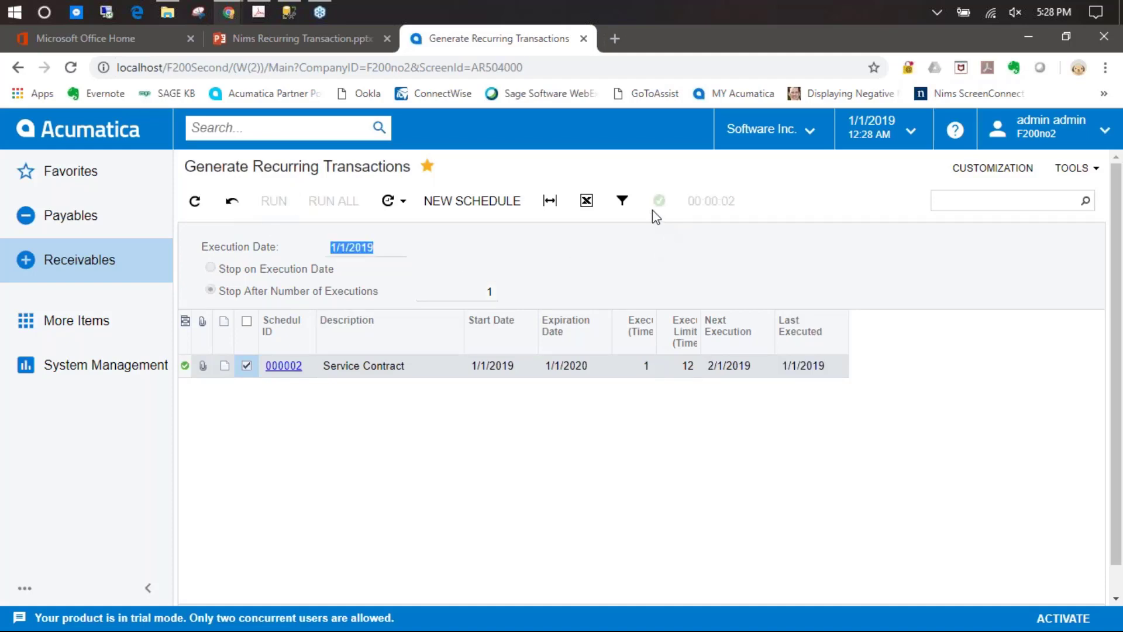
pyautogui.moveTo(673, 214)
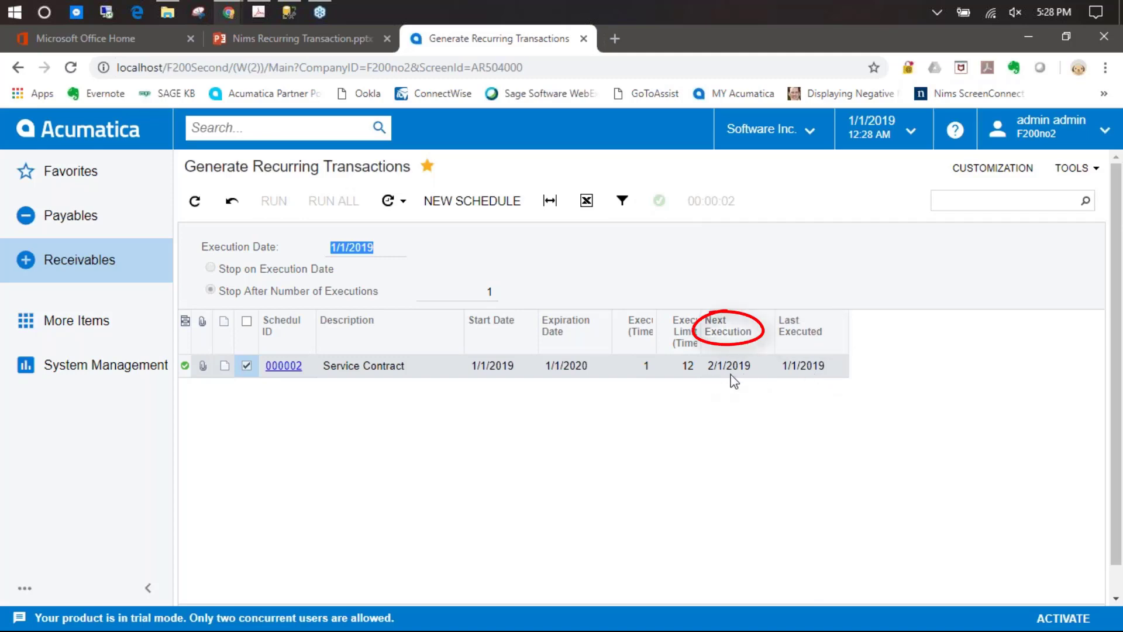
# Step: Review the executed Service Contract schedule and the source invoice in its document list, and close both windows
pyautogui.click(281, 368)
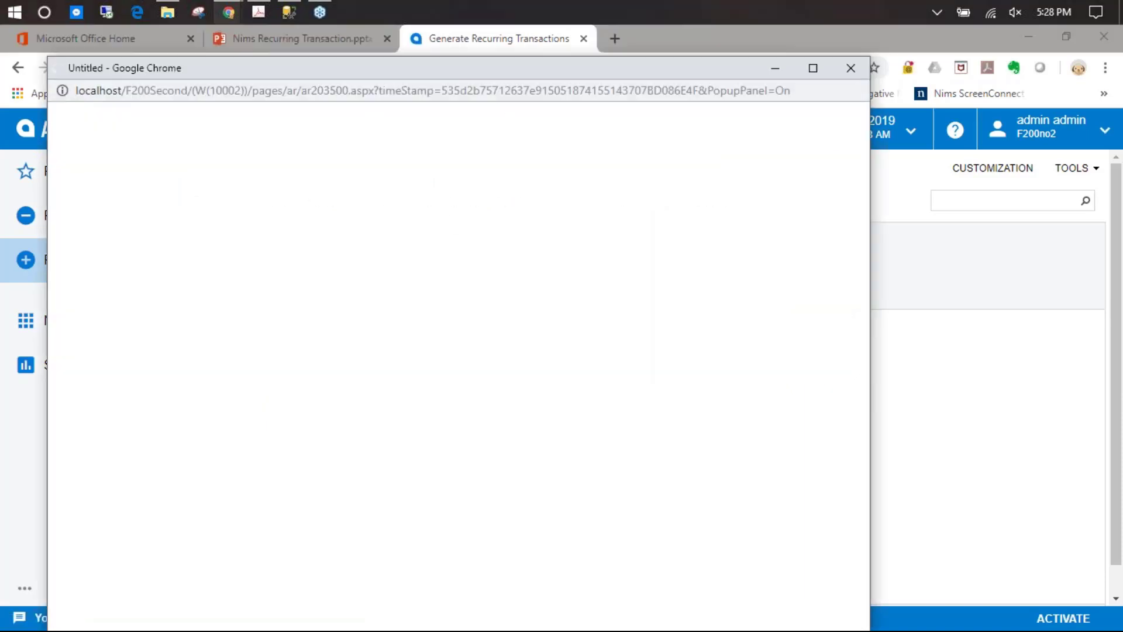
pyautogui.moveTo(503, 71); pyautogui.dragTo(554, 52)
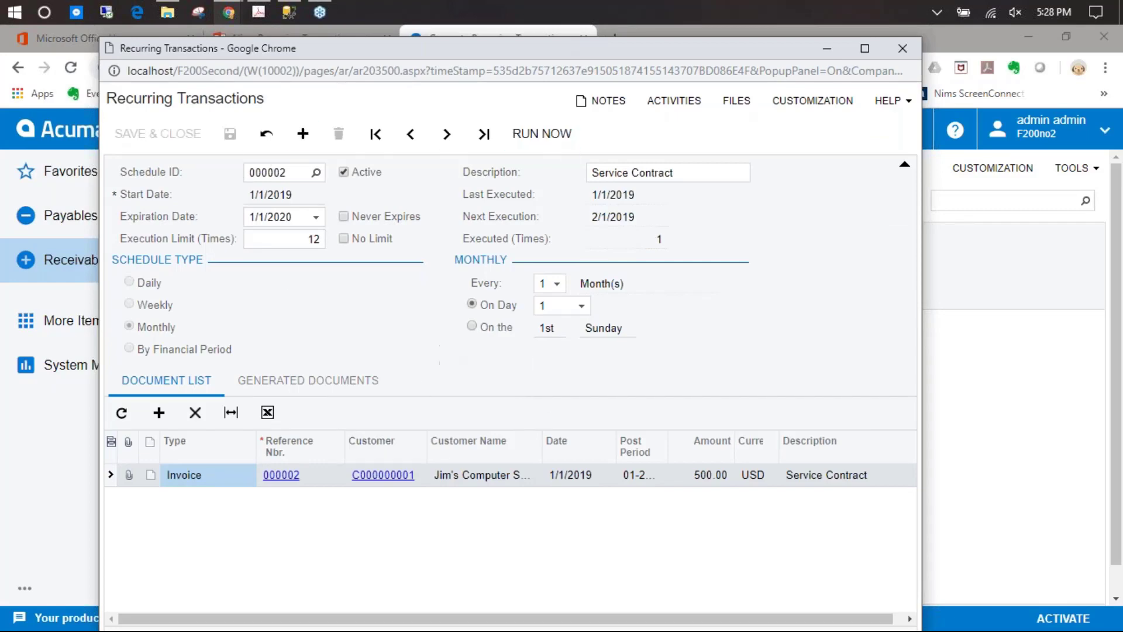
pyautogui.click(283, 475)
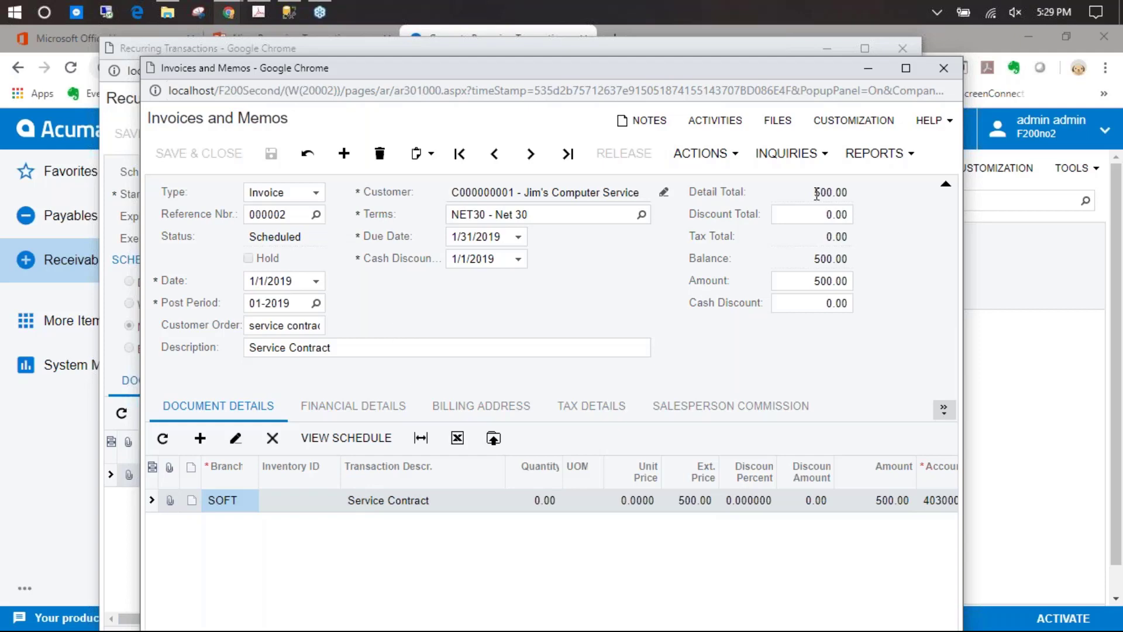
pyautogui.click(939, 72)
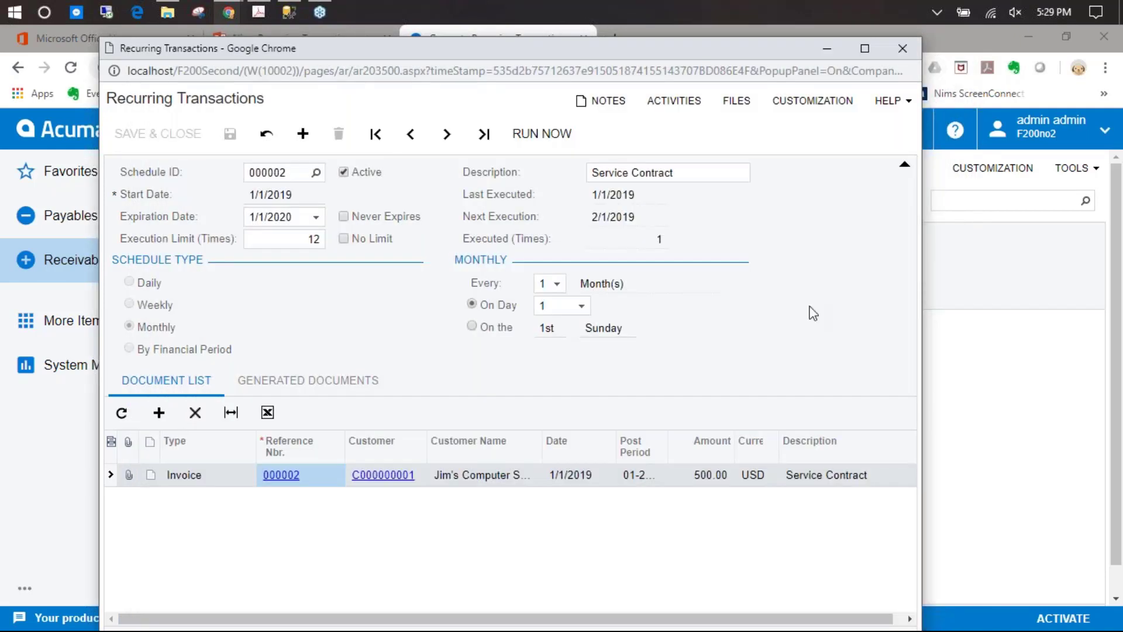
pyautogui.click(906, 53)
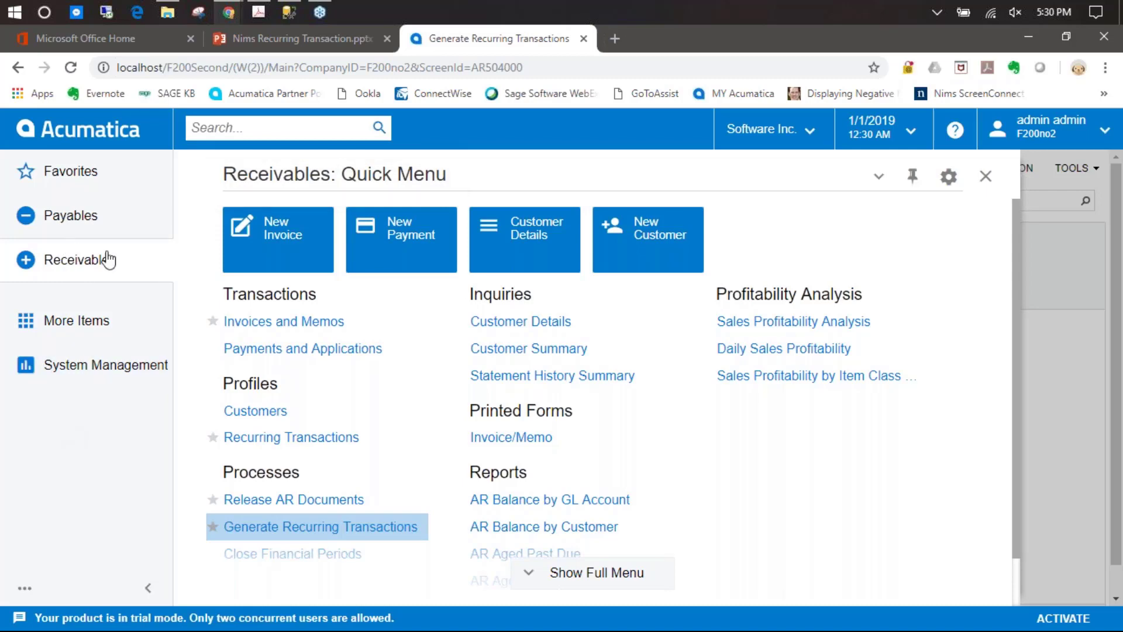
# Step: Release the generated 500.00 service contract invoice dated 1/1/2019 through Release AR Documents
pyautogui.click(327, 500)
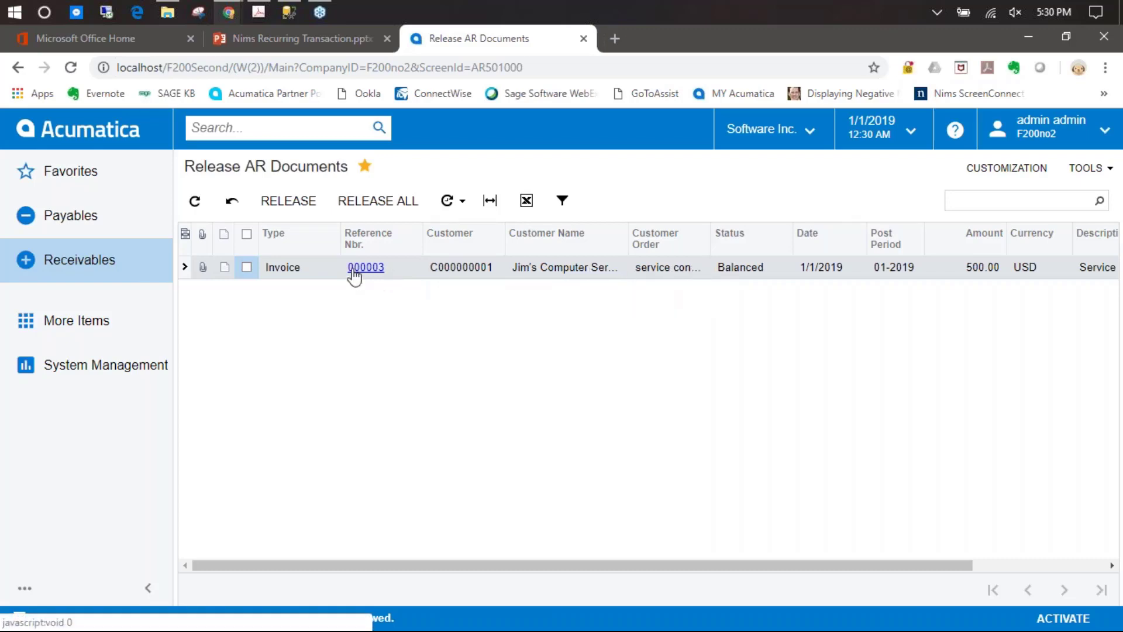
pyautogui.click(246, 269)
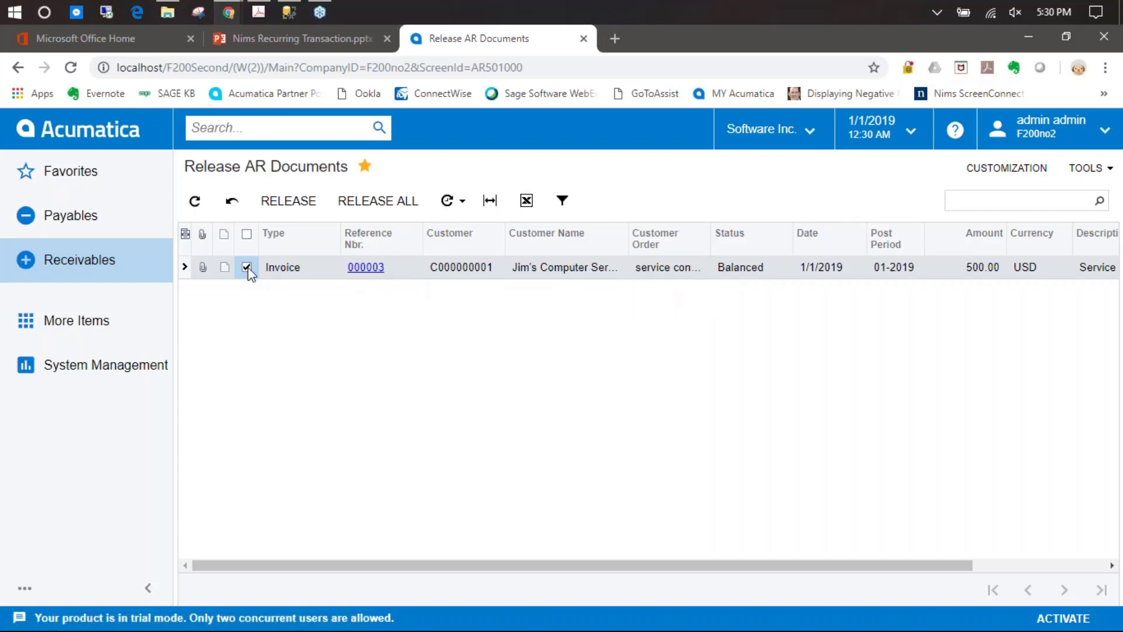
pyautogui.click(280, 203)
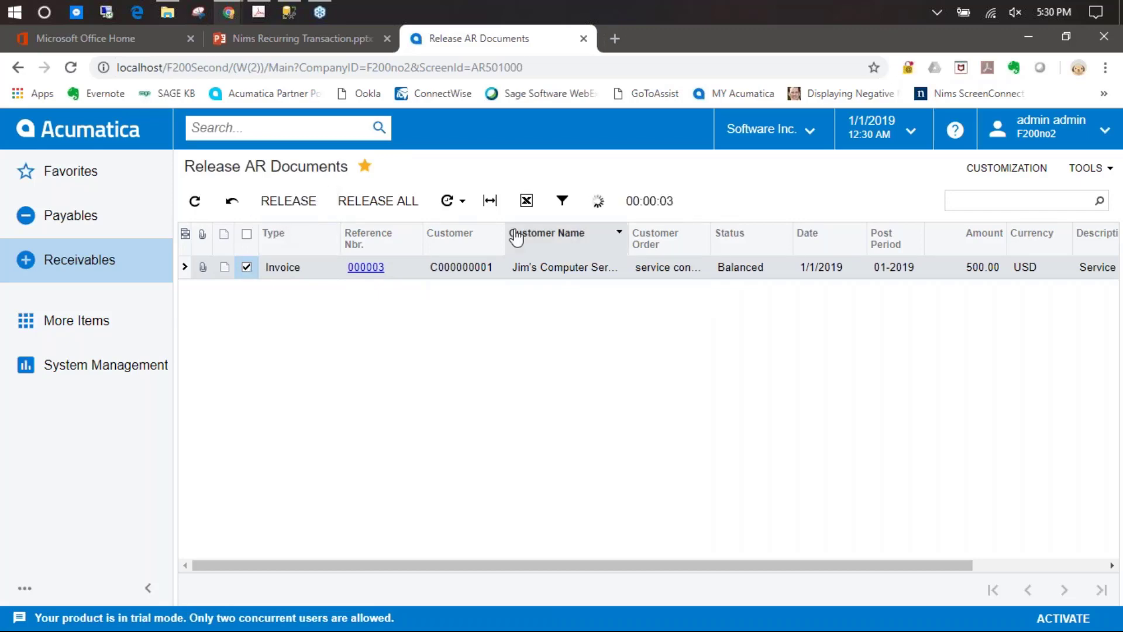